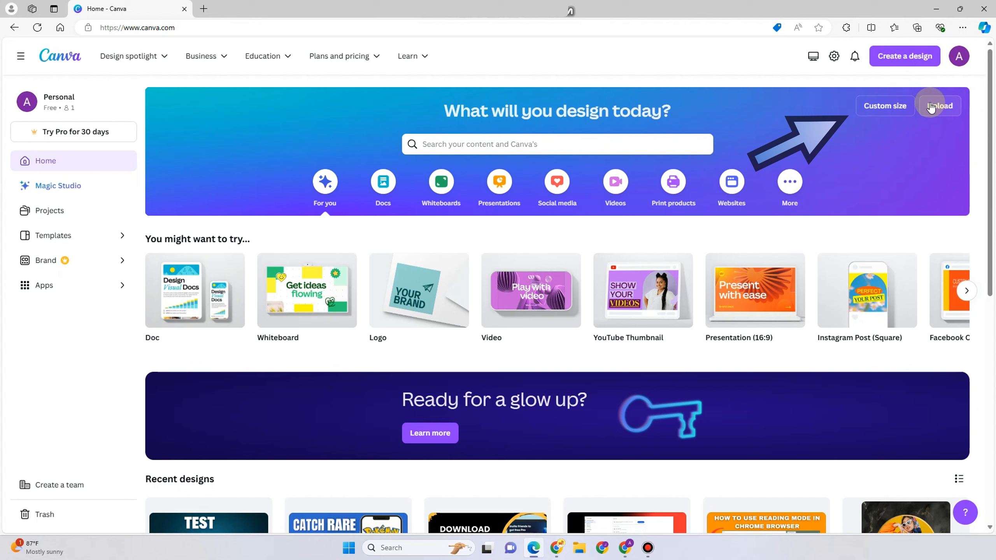
Upload a snowy mountain photo from the computer and close its preview.
click(931, 111)
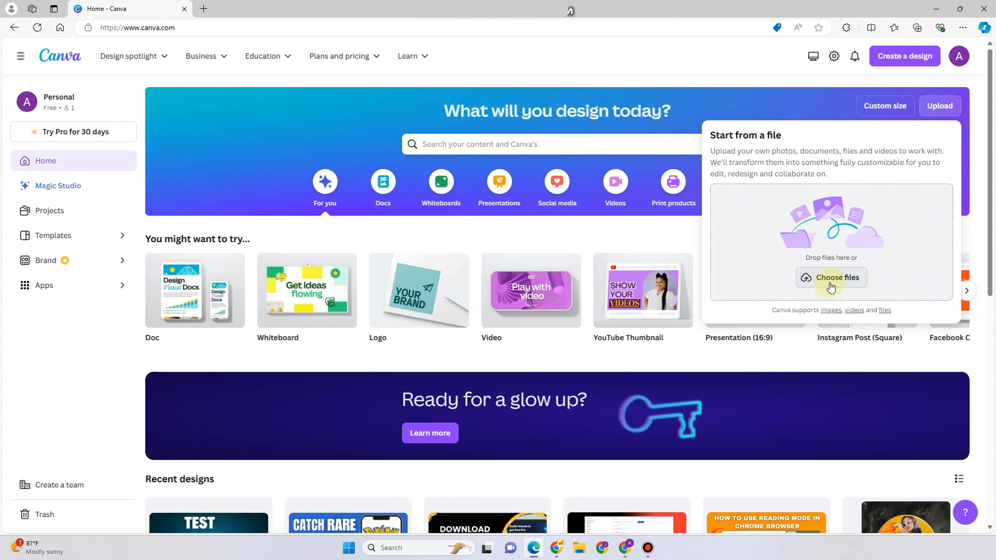
click(833, 292)
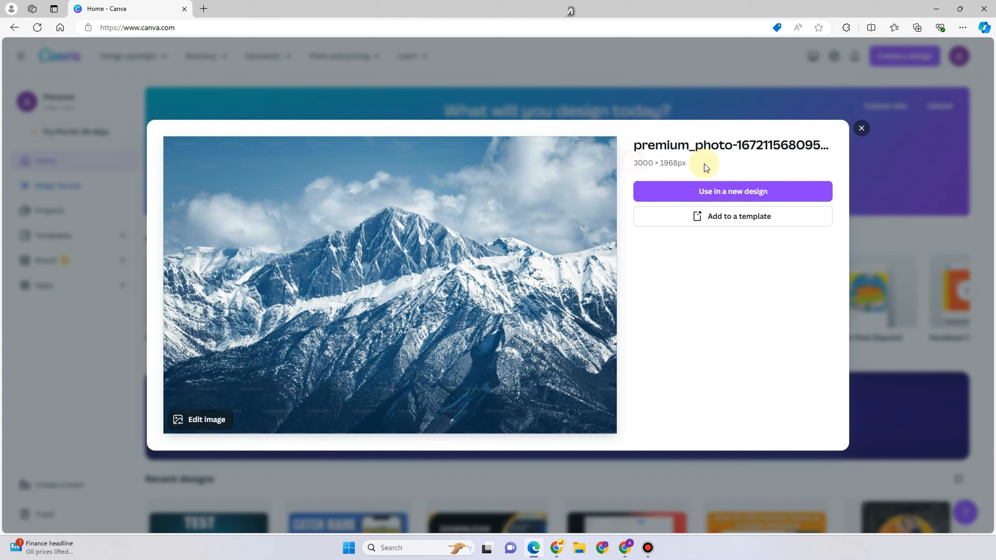
click(718, 197)
click(862, 129)
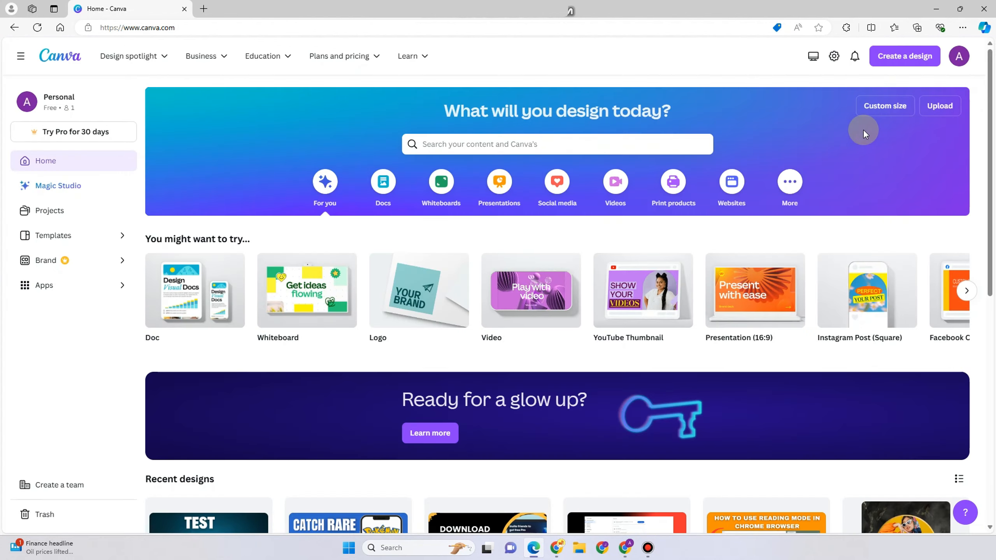
Create a new blank Logo design.
click(877, 110)
click(750, 156)
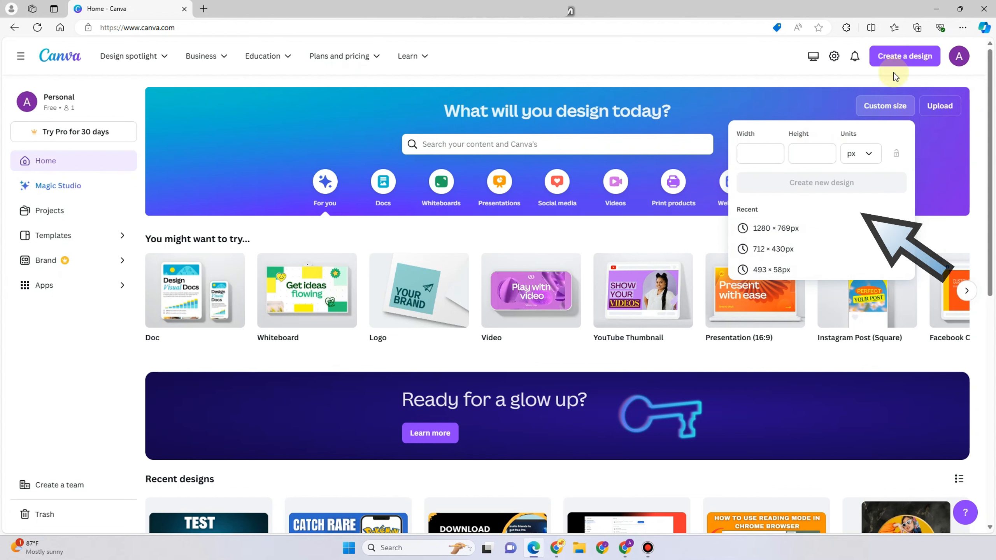
click(908, 61)
click(908, 61)
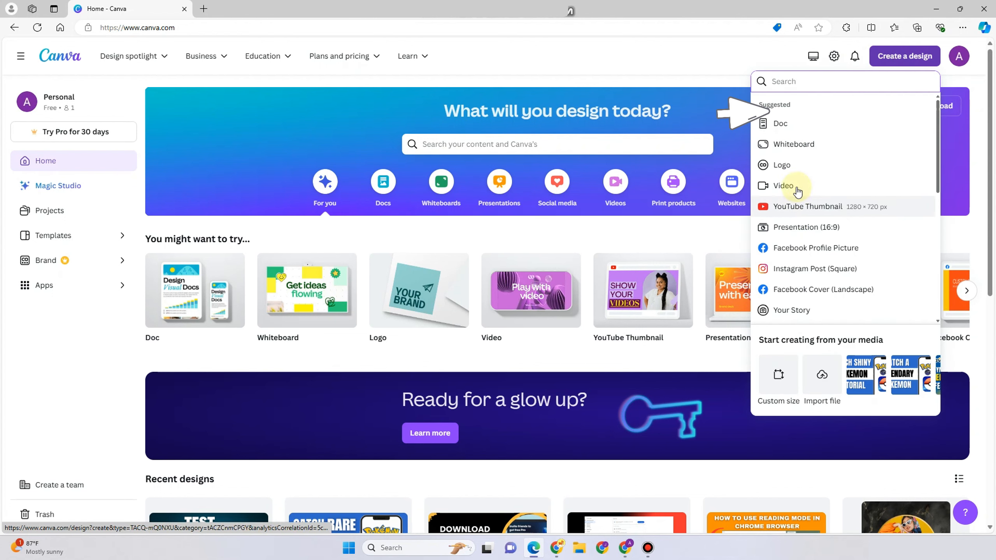
click(793, 168)
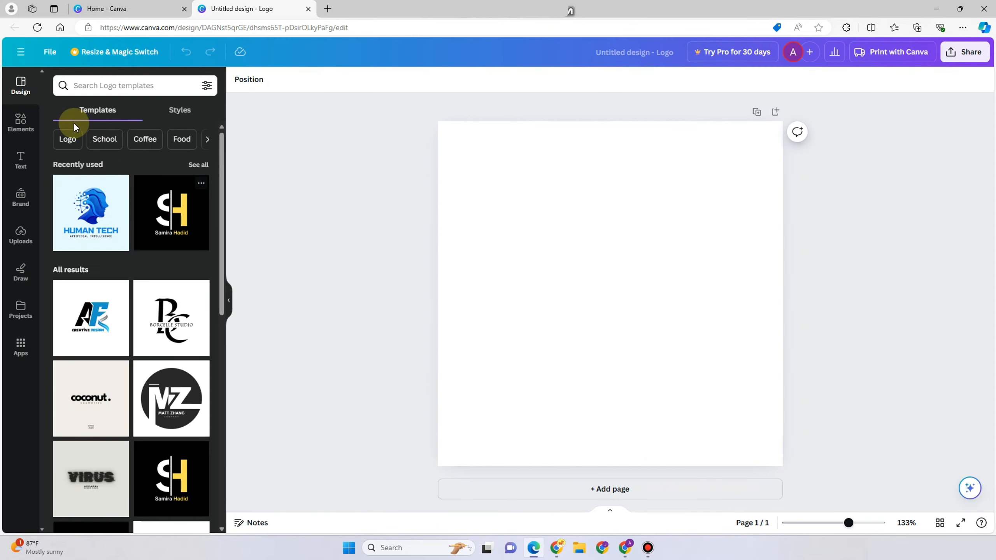
Search elements for mountain, add a green mountain photo, and set it as the page background.
click(16, 122)
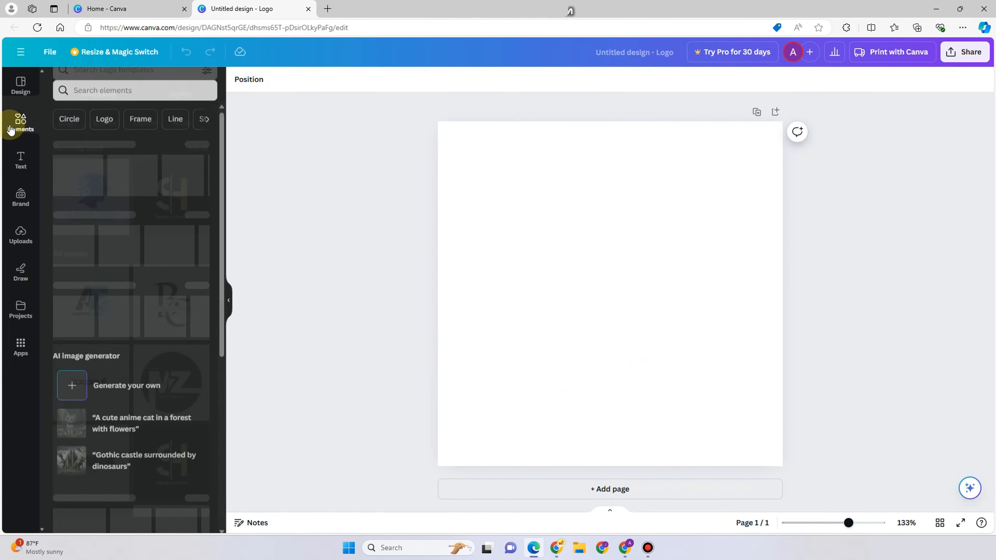
click(96, 86)
text(mountain)
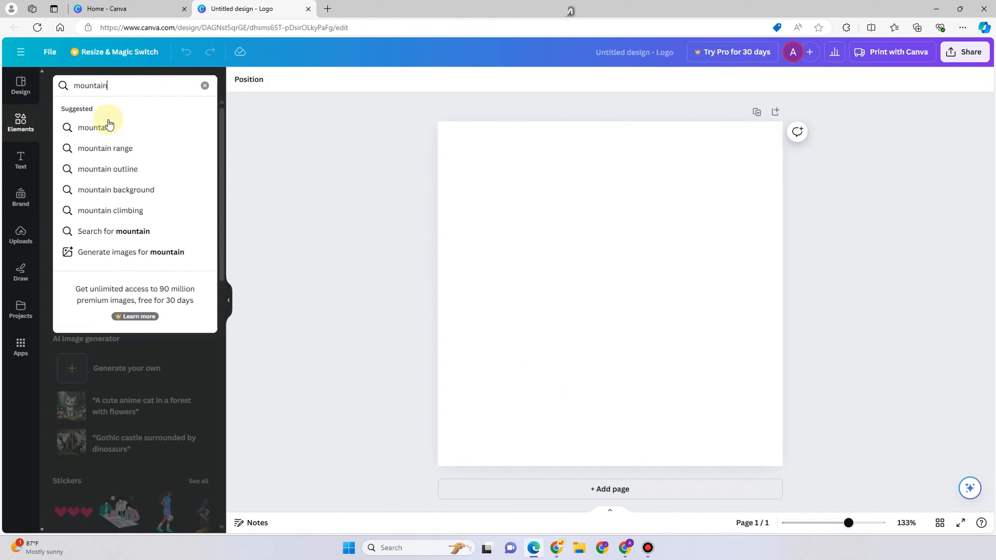
click(107, 128)
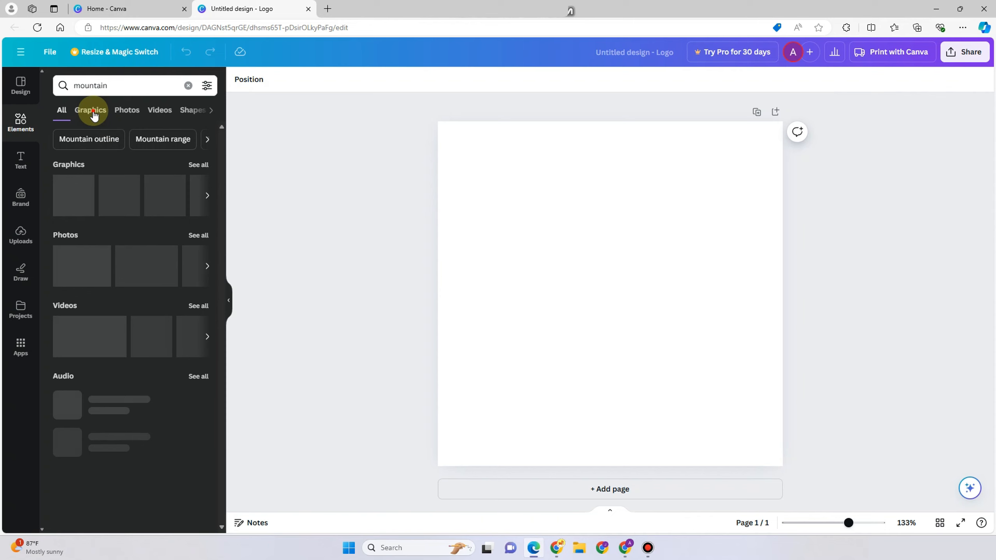
click(93, 111)
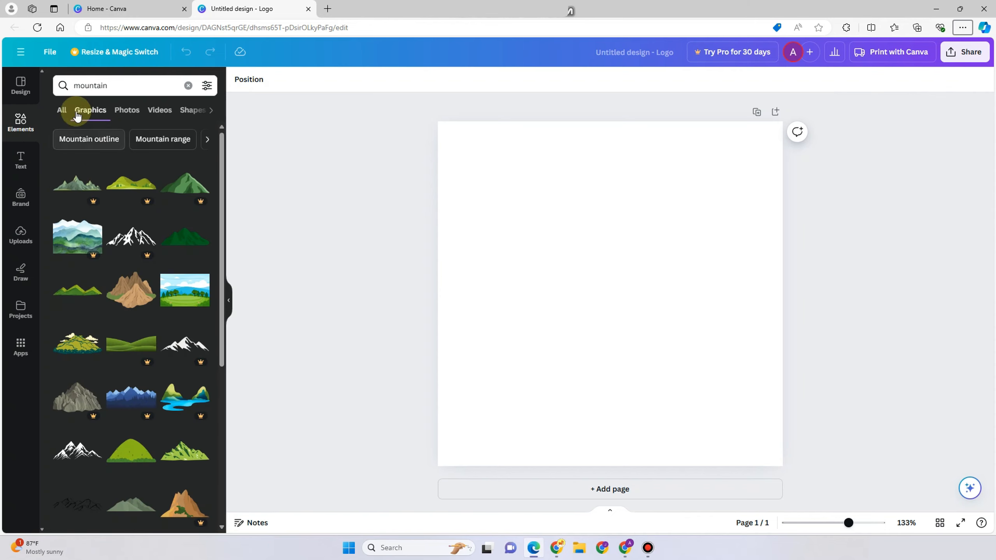
click(122, 111)
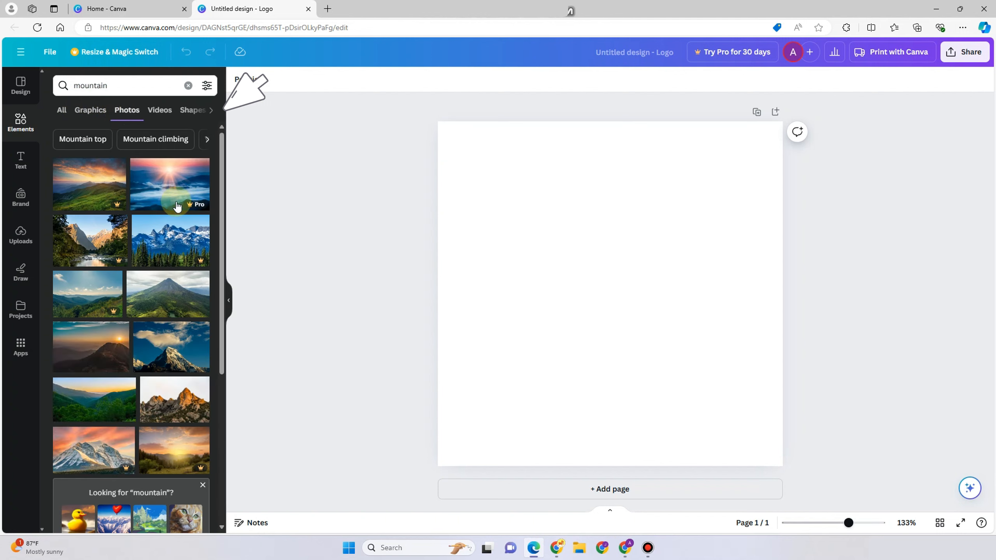
click(168, 310)
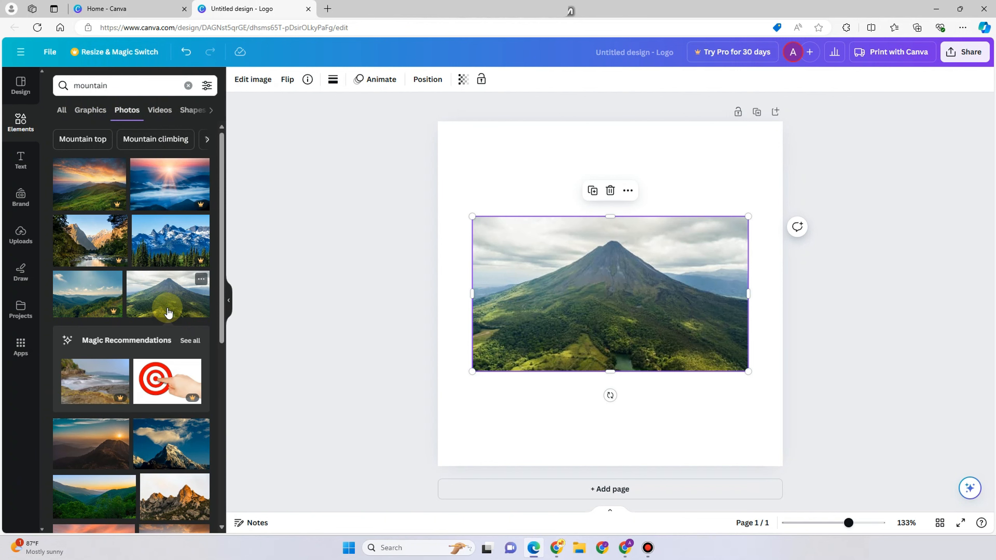
right_click(569, 269)
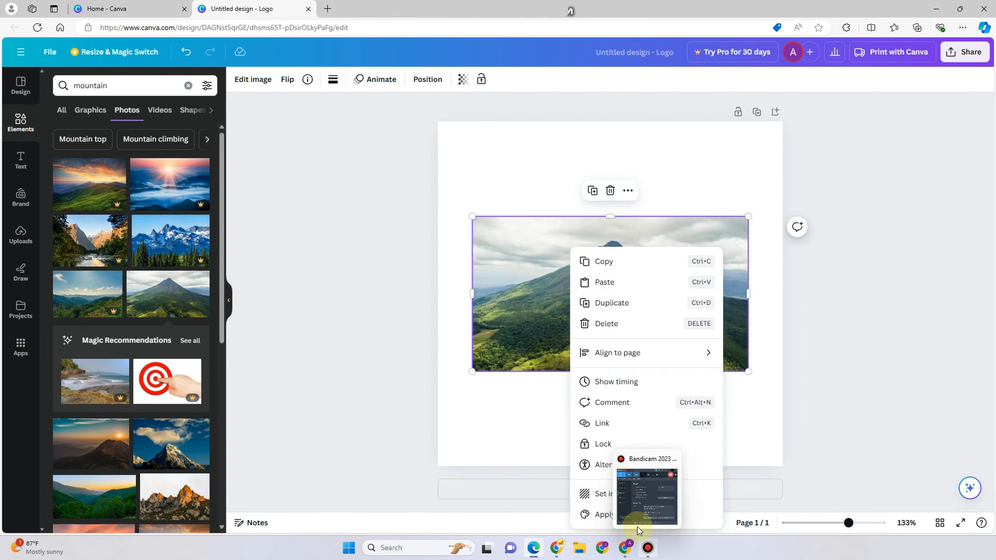
click(600, 501)
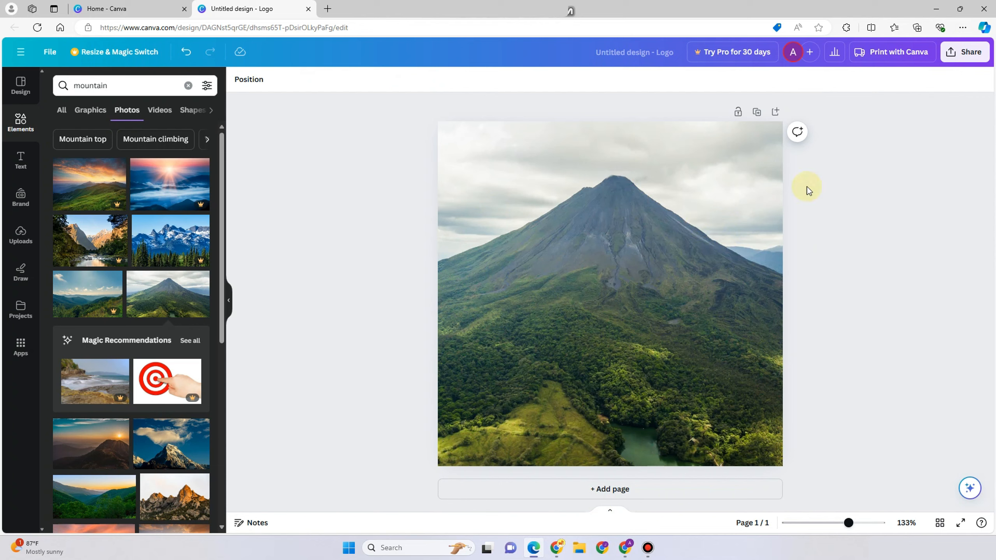
Use the uploaded snowy mountain photo in a new Presentation (16:9) design.
click(138, 9)
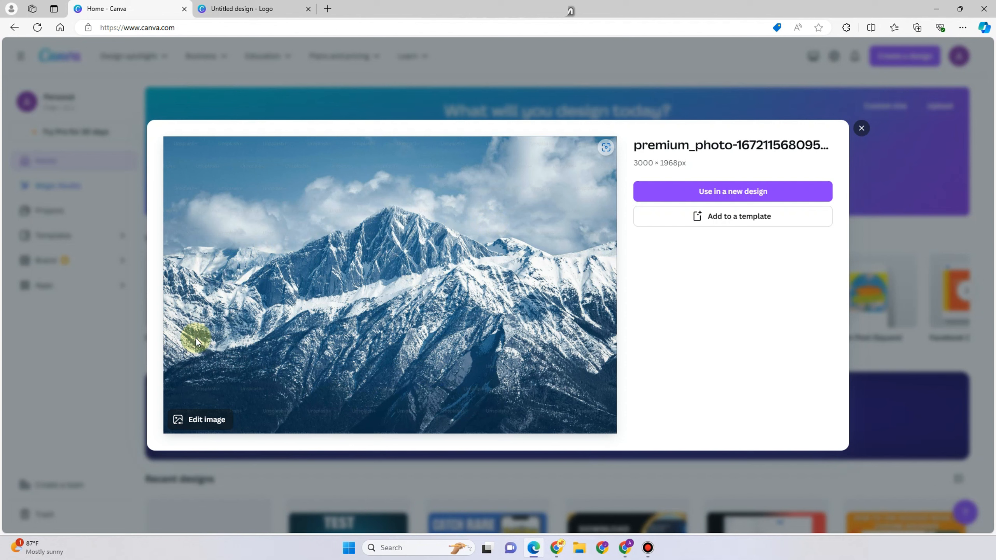
click(735, 199)
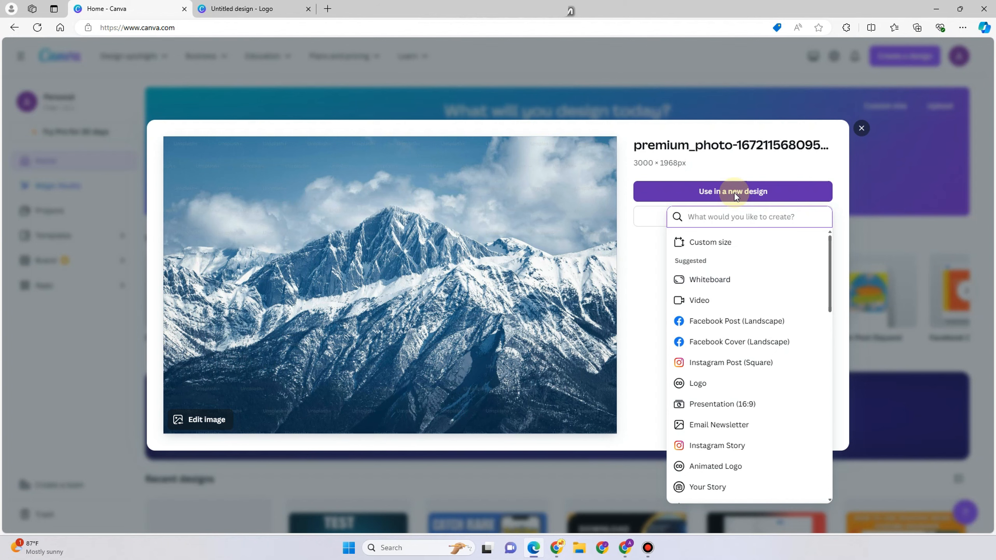
click(760, 384)
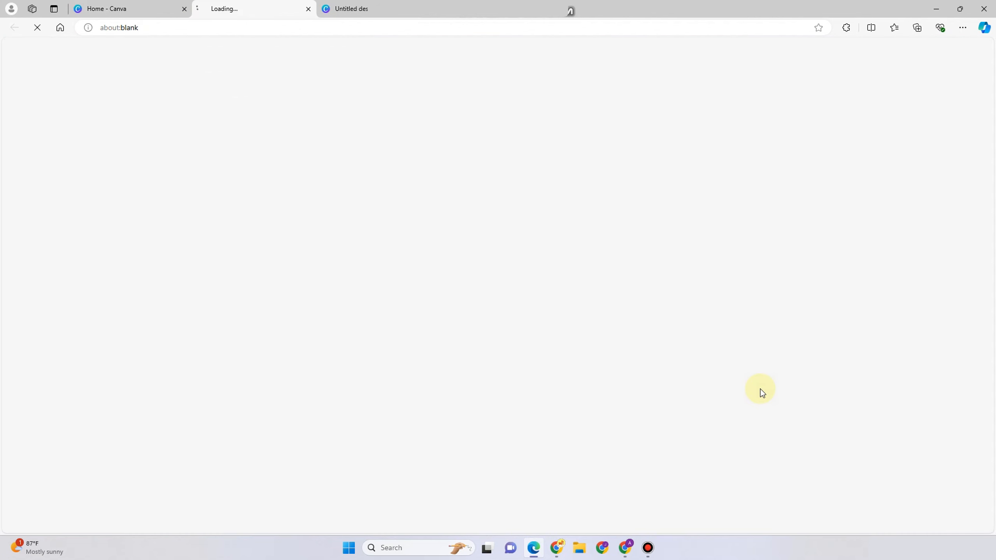
click(120, 17)
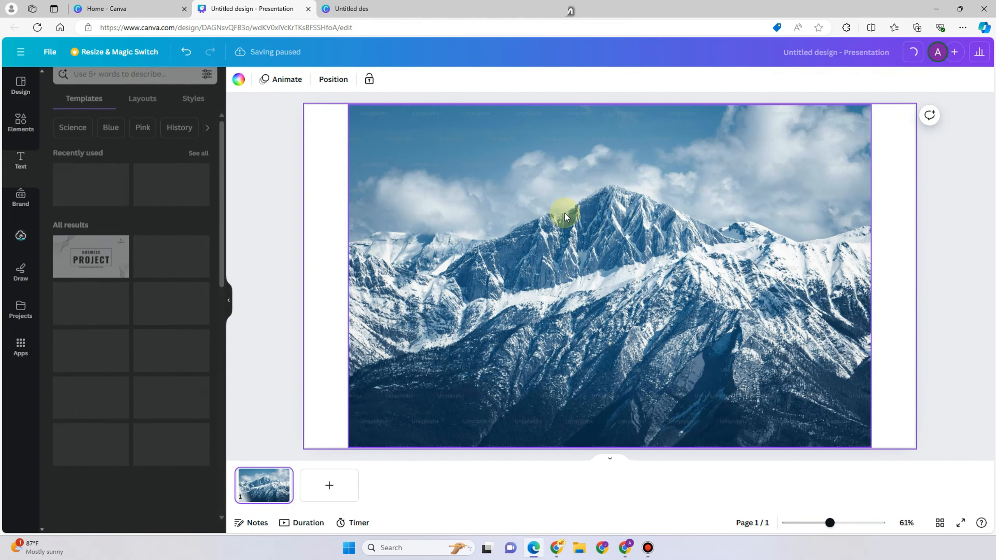
Try to set the snowy mountain photo as the page background.
click(610, 281)
right_click(611, 280)
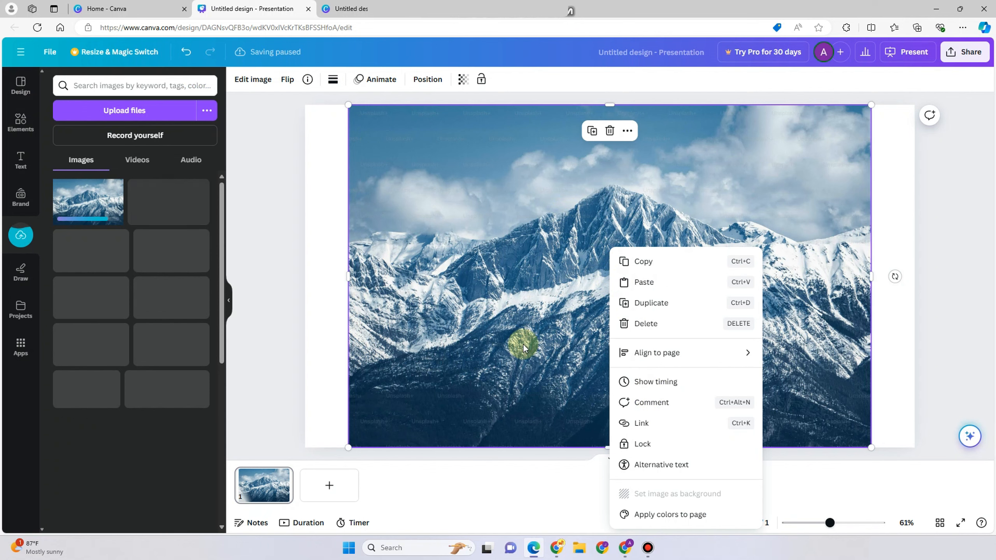
click(435, 279)
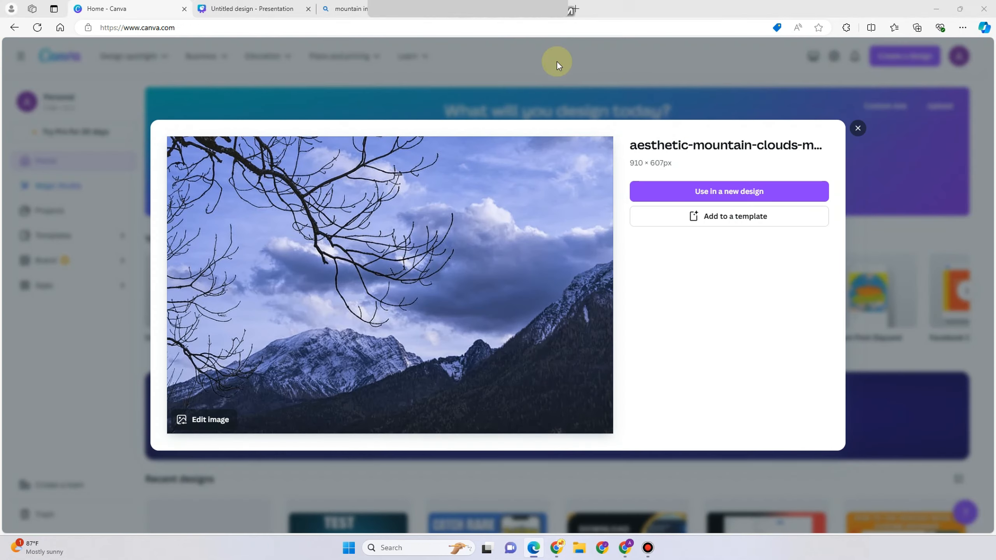
Use the aesthetic mountain clouds photo in a new Facebook Post (Landscape) design.
click(729, 191)
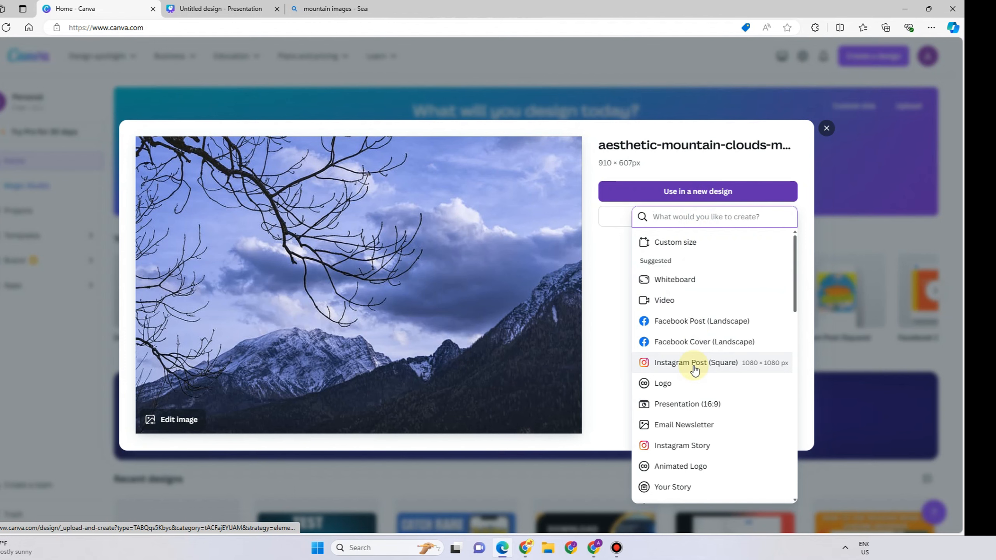
click(694, 325)
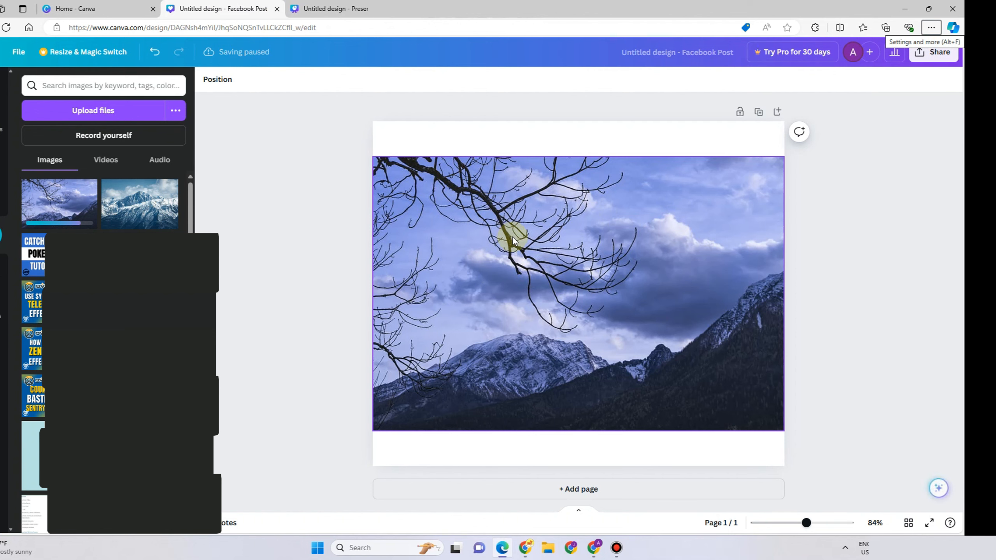
Enlarge the mountain photo to about 1278 × 853 px so it covers the whole page, shifting it slightly right.
right_click(513, 240)
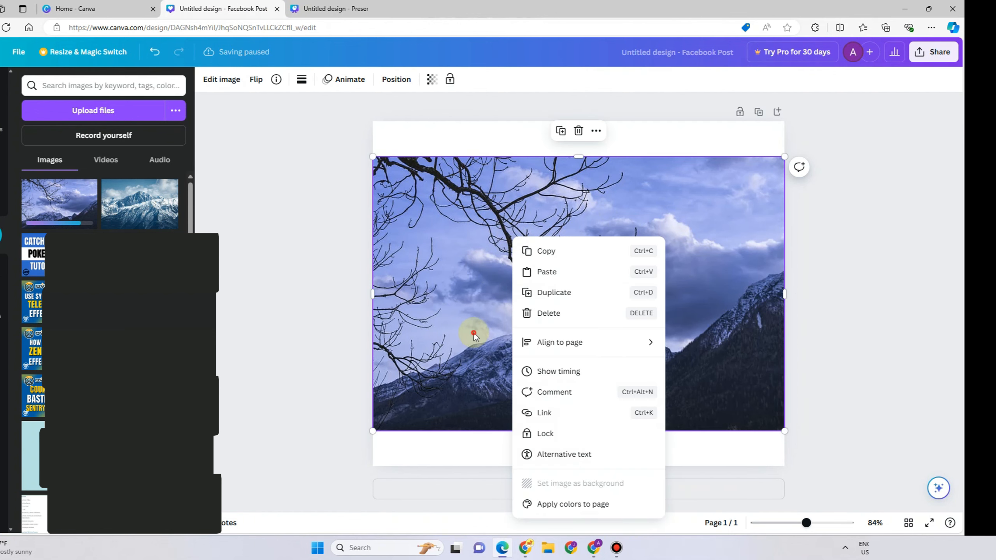
click(383, 151)
drag(373, 156, 378, 134)
drag(785, 147, 846, 107)
drag(361, 431, 318, 518)
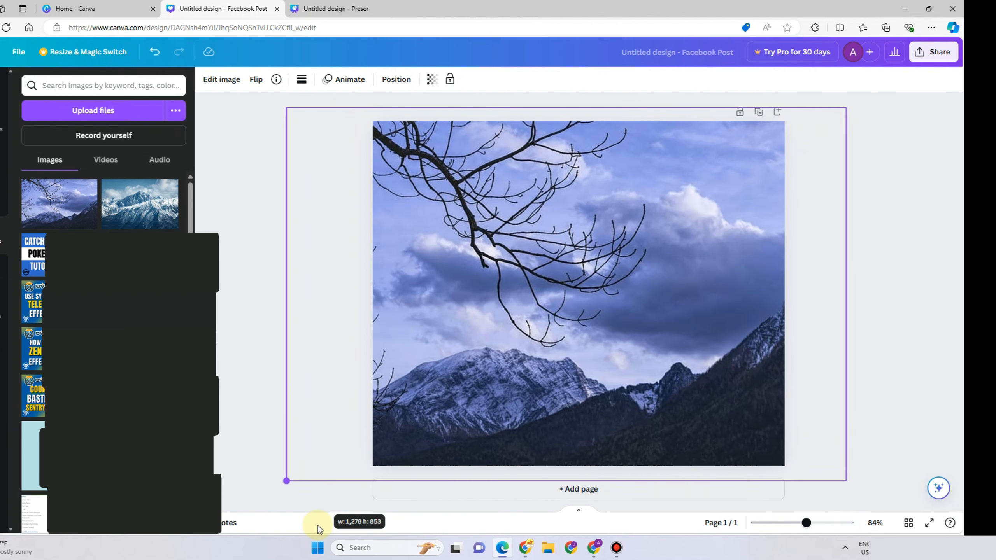
drag(476, 431, 518, 438)
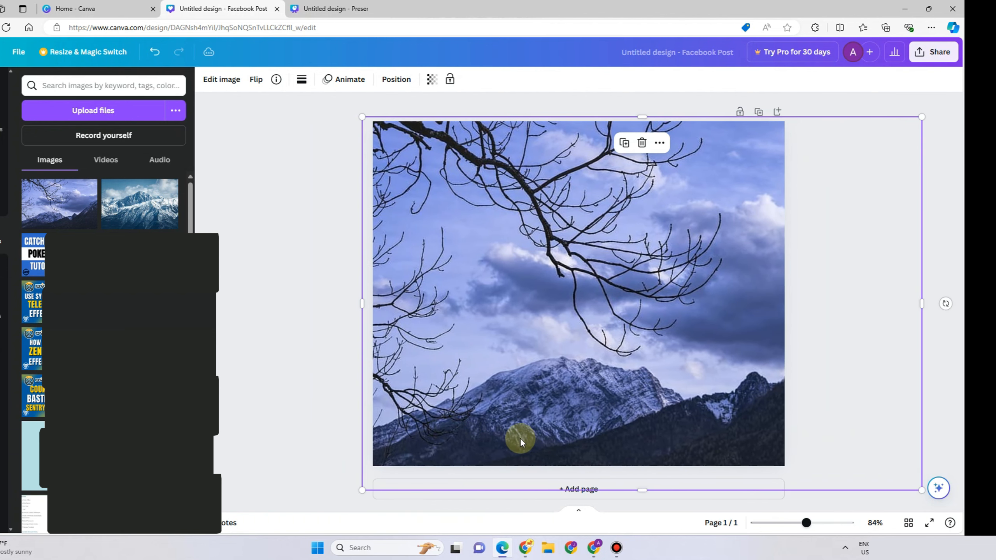
click(289, 392)
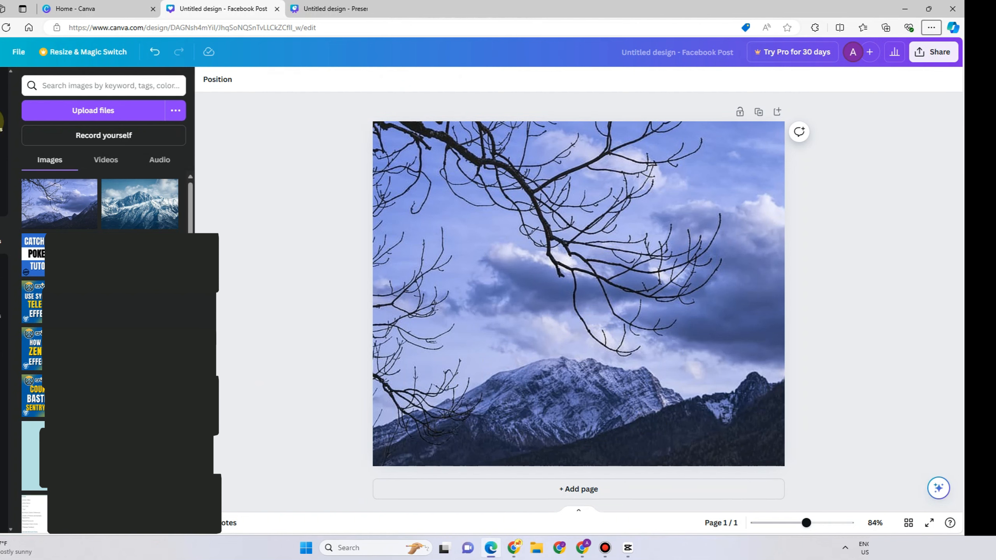
Add the 'Tren ding' script font combination from the text styles to the design.
click(2, 122)
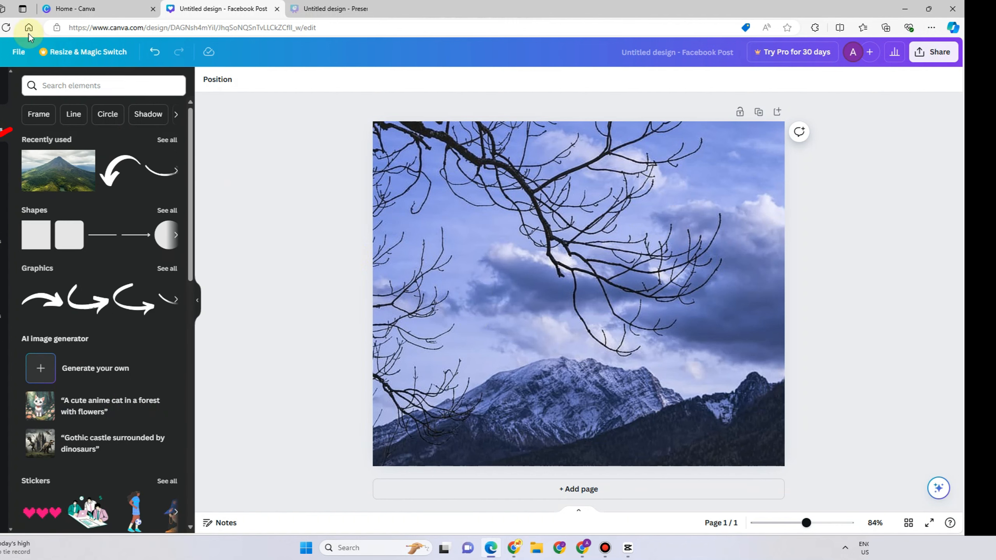
click(2, 165)
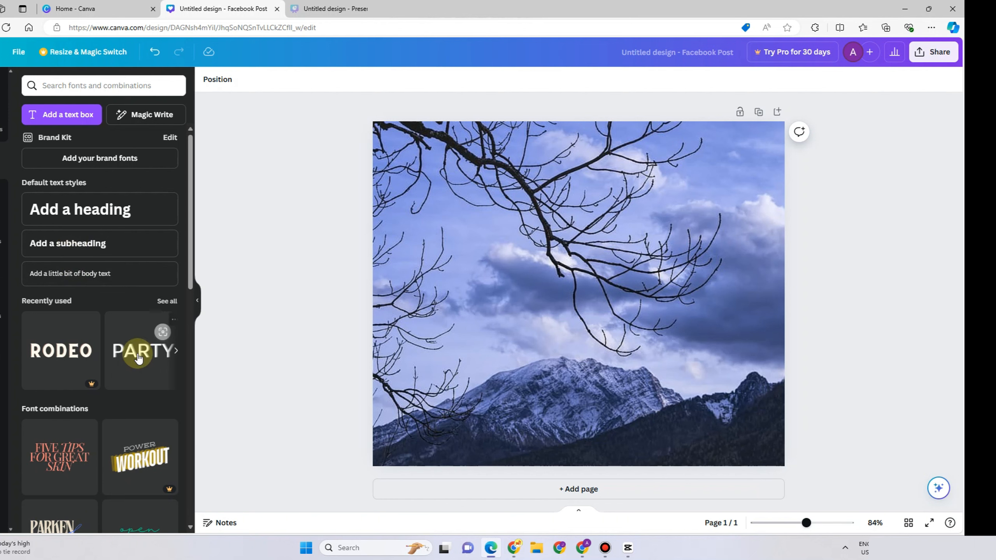
scroll(82, 392, down, 6)
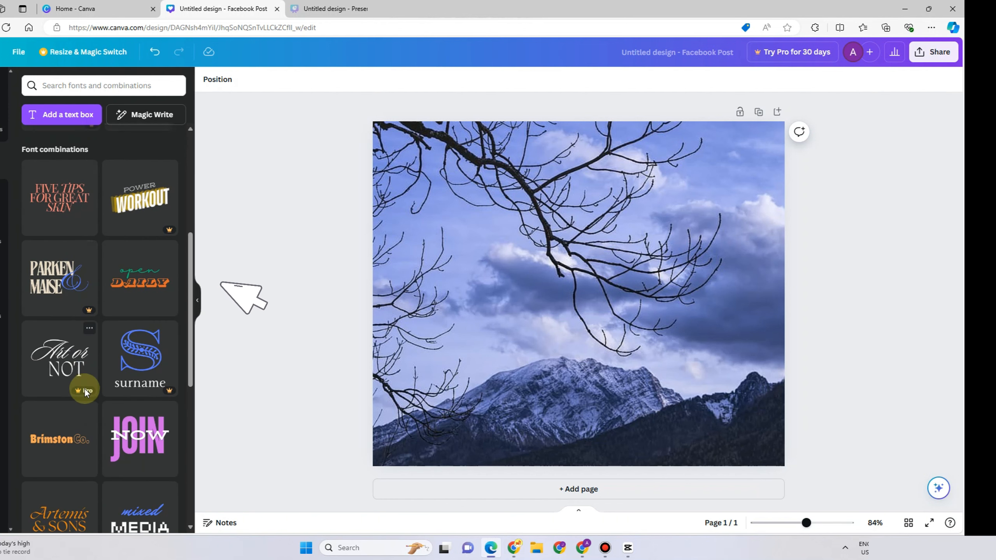
mouse_move(173, 231)
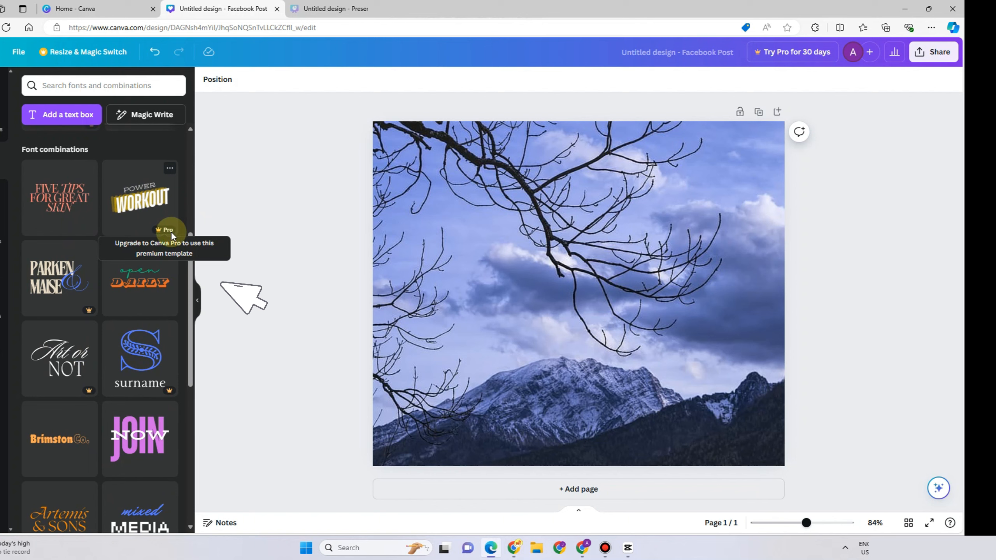
scroll(118, 416, down, 4)
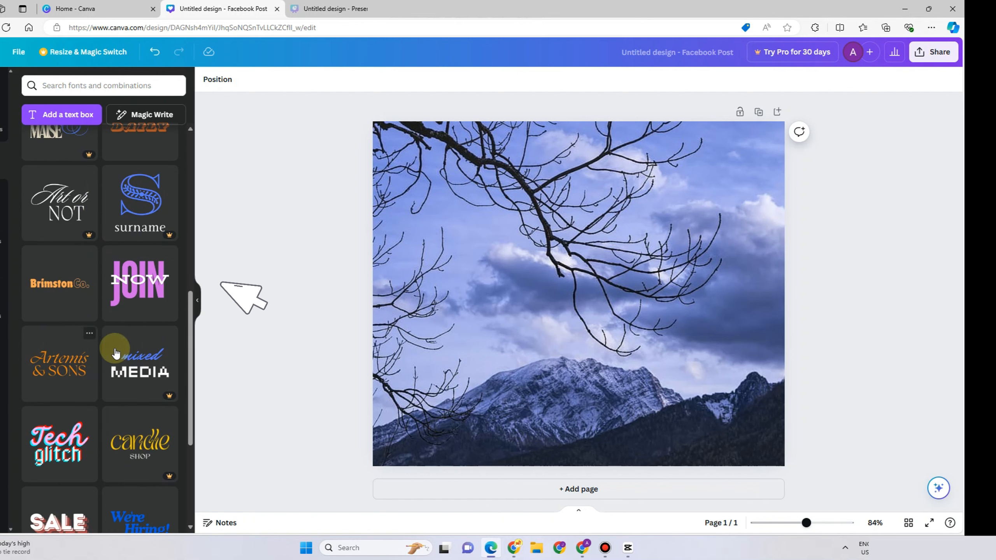
scroll(116, 354, down, 8)
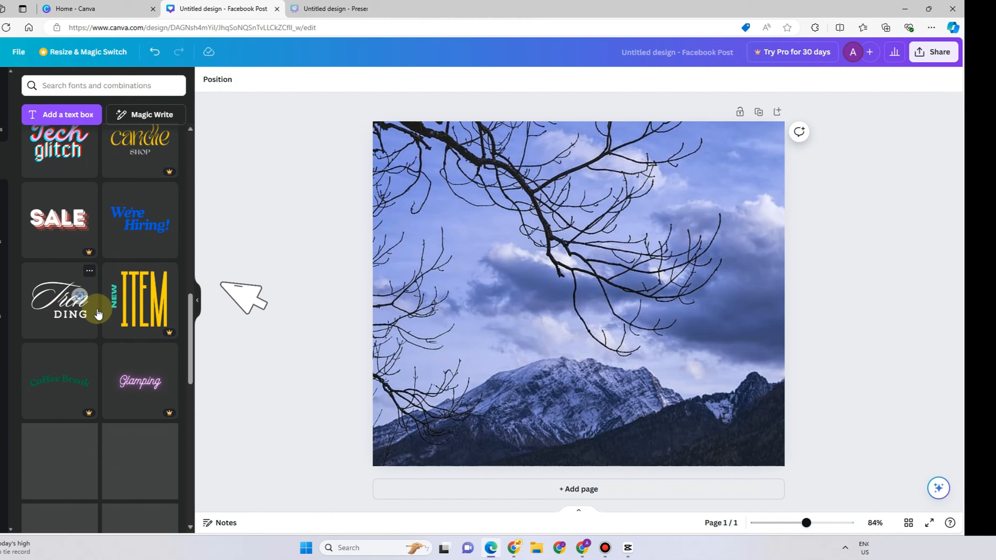
click(98, 314)
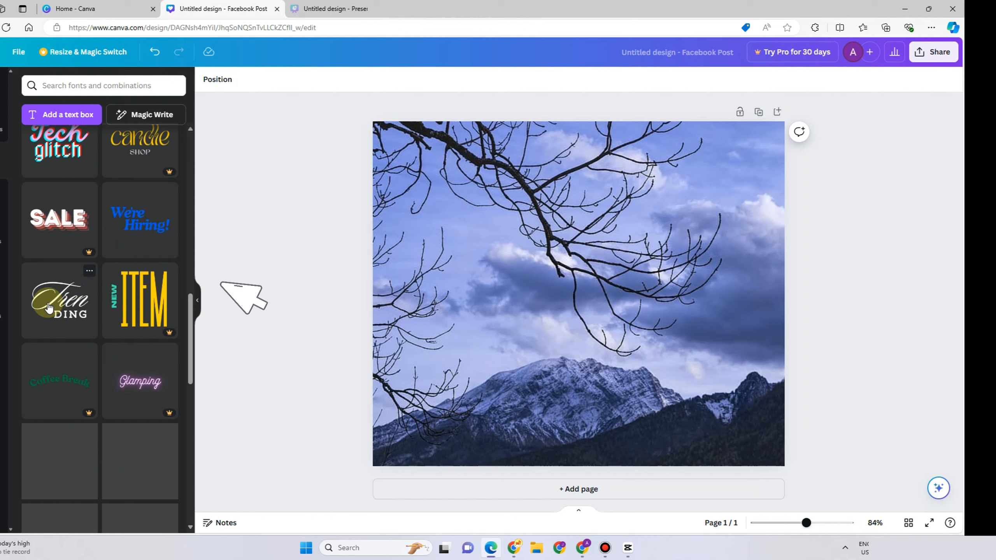
Delete the 'Tren ding' text group from the page.
click(612, 290)
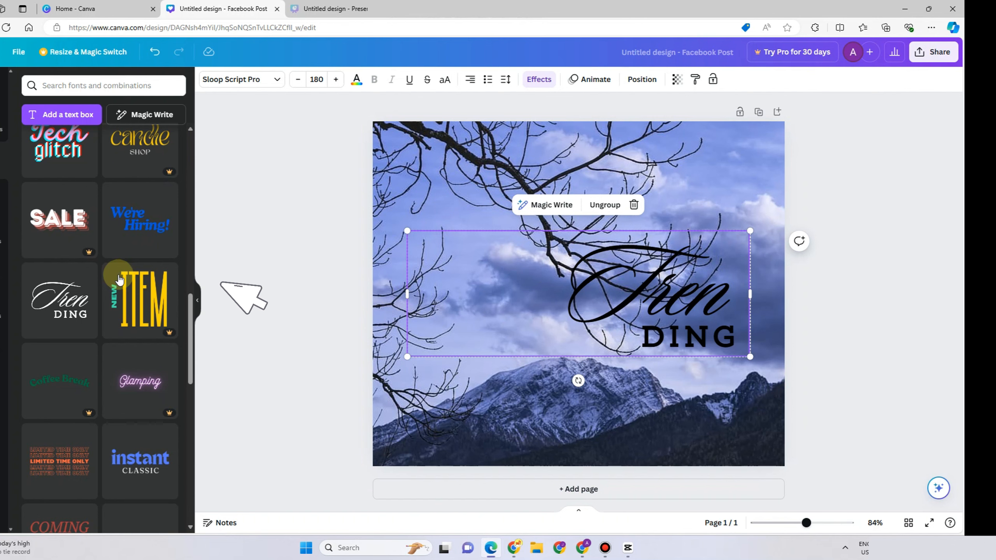
key(Delete)
scroll(104, 292, up, 10)
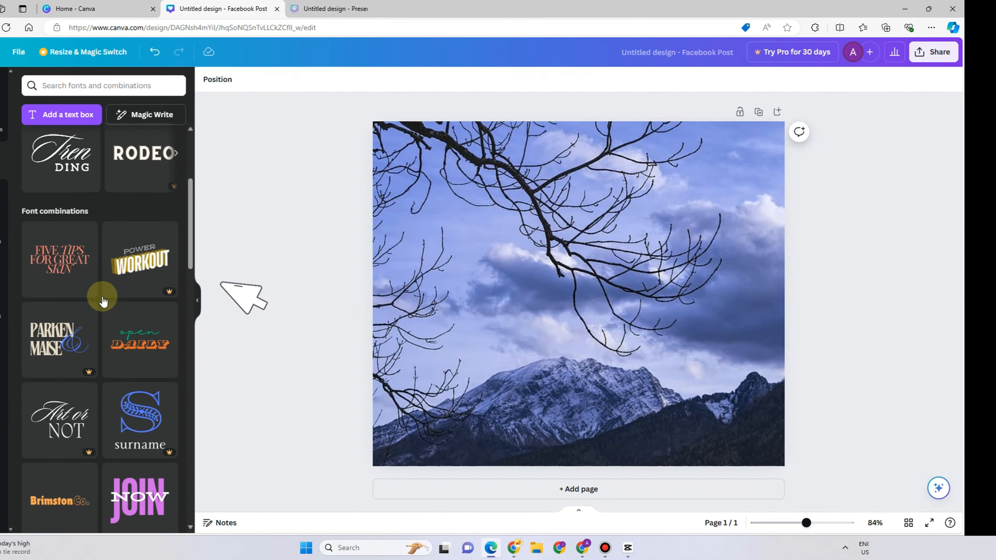
scroll(104, 301, up, 5)
click(94, 348)
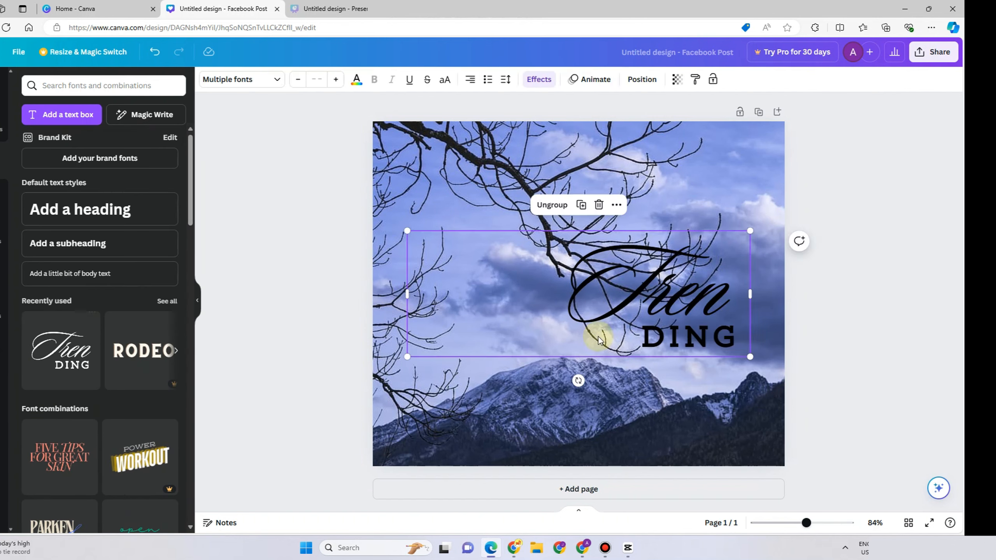
drag(677, 318, 585, 332)
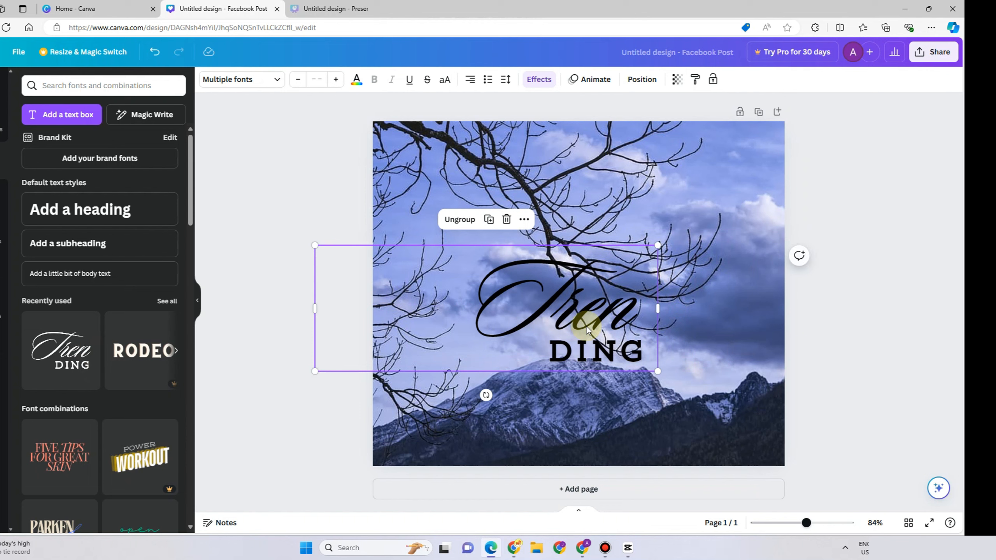
key(Delete)
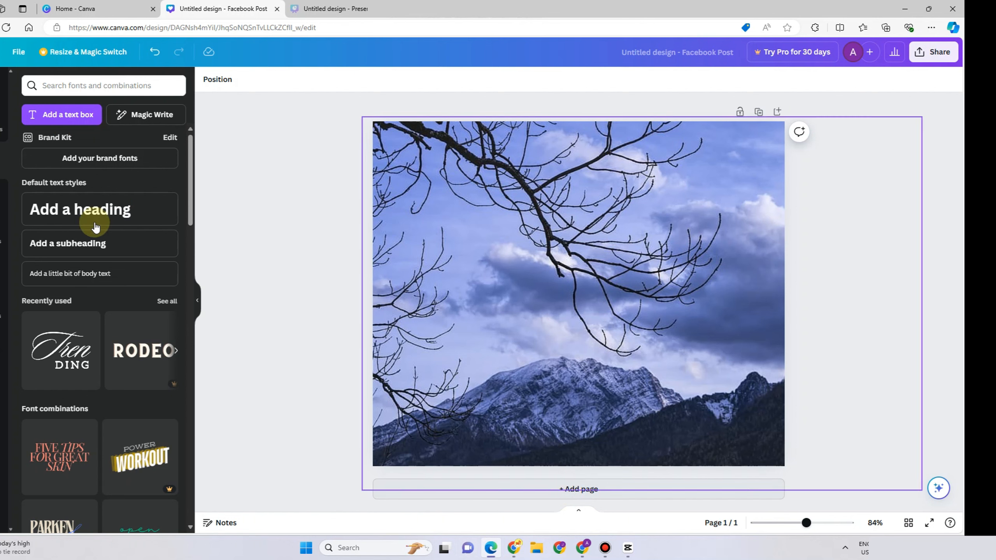
Add a second page and apply a Digital Marketing Agency template found by searching templates for marketing.
click(595, 491)
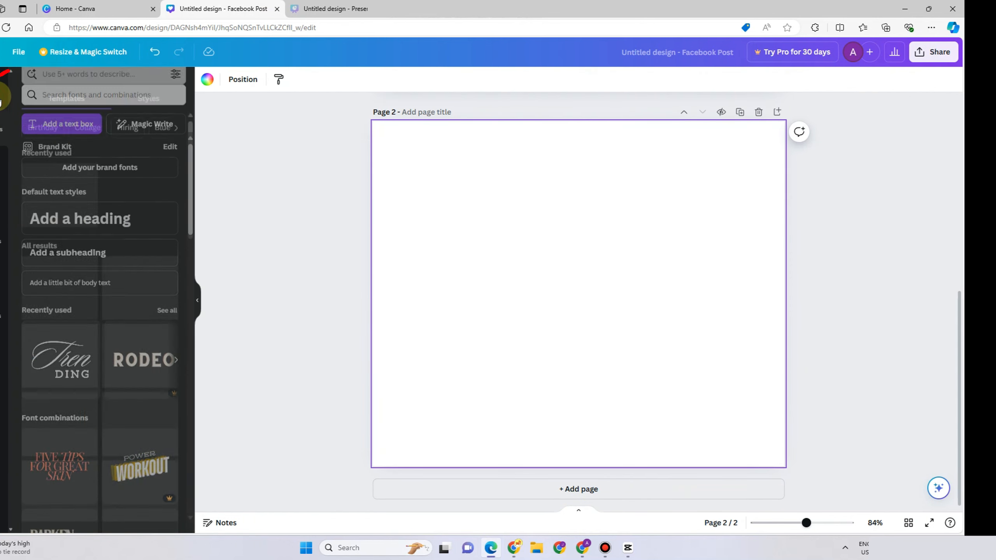
click(2, 100)
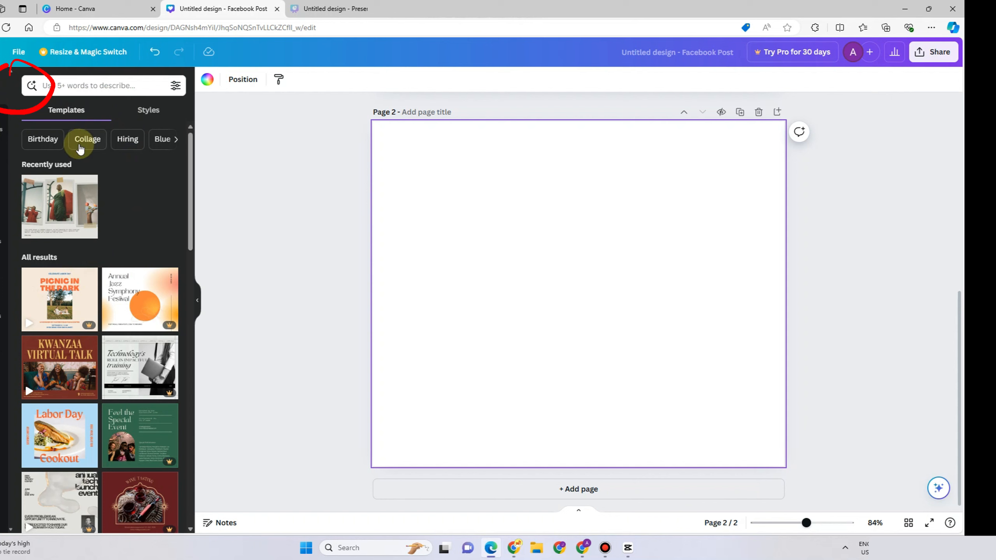
click(83, 93)
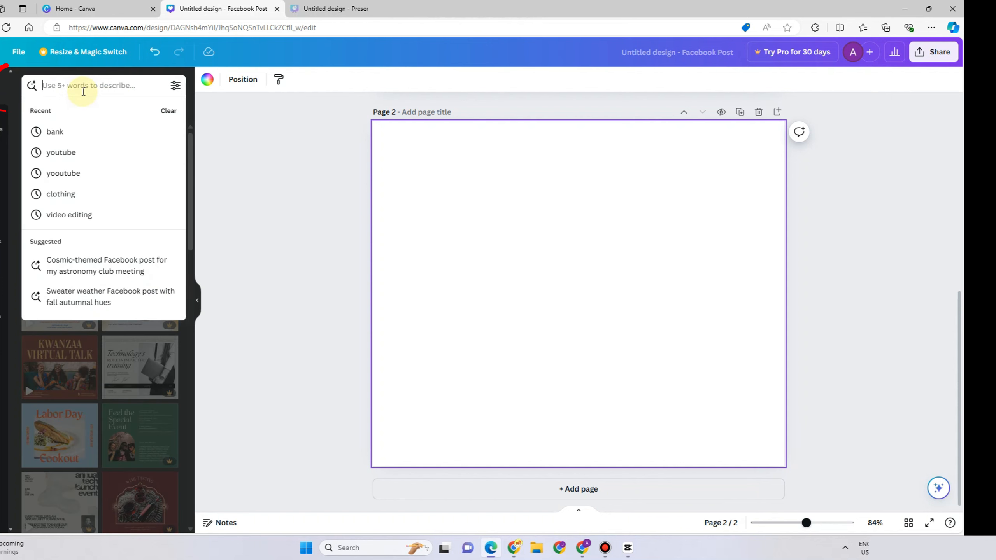
text(market)
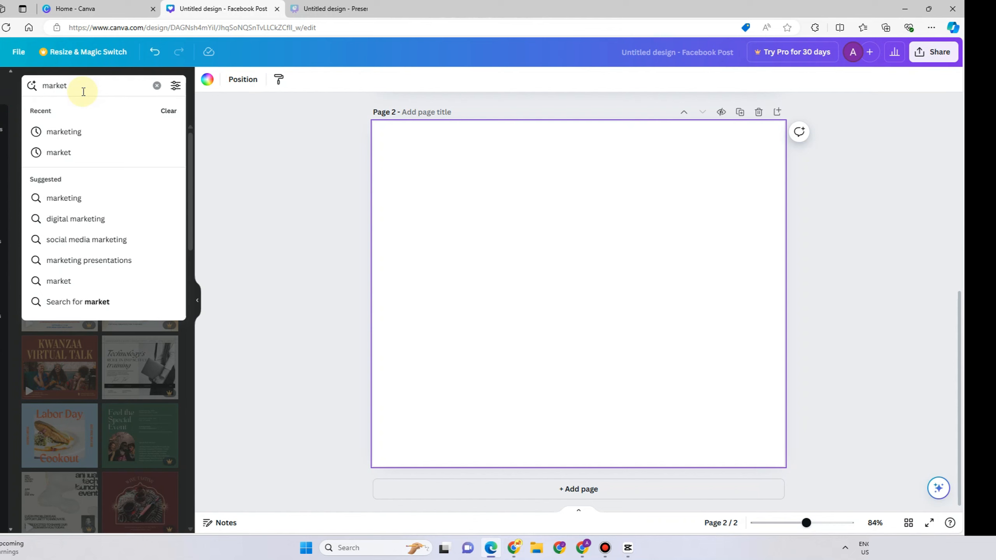
click(83, 131)
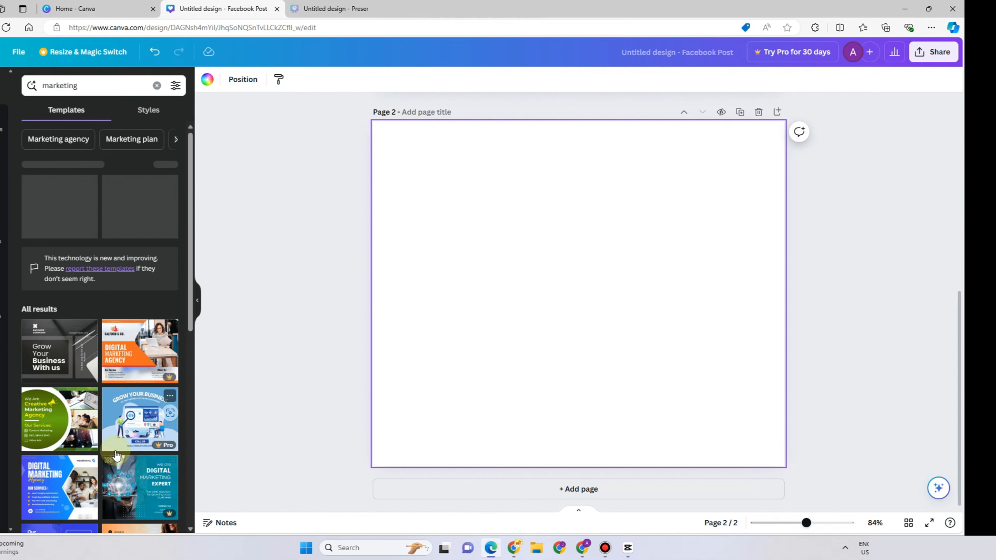
click(65, 486)
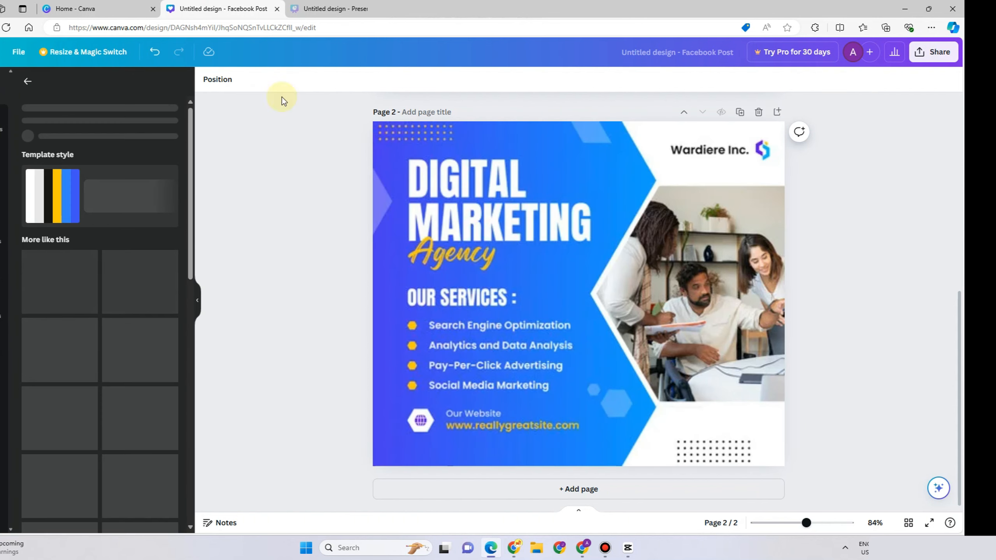
Copy the 'OUR SERVICES :' heading from the template page and paste it onto the mountain photo page, moving it centre.
click(483, 325)
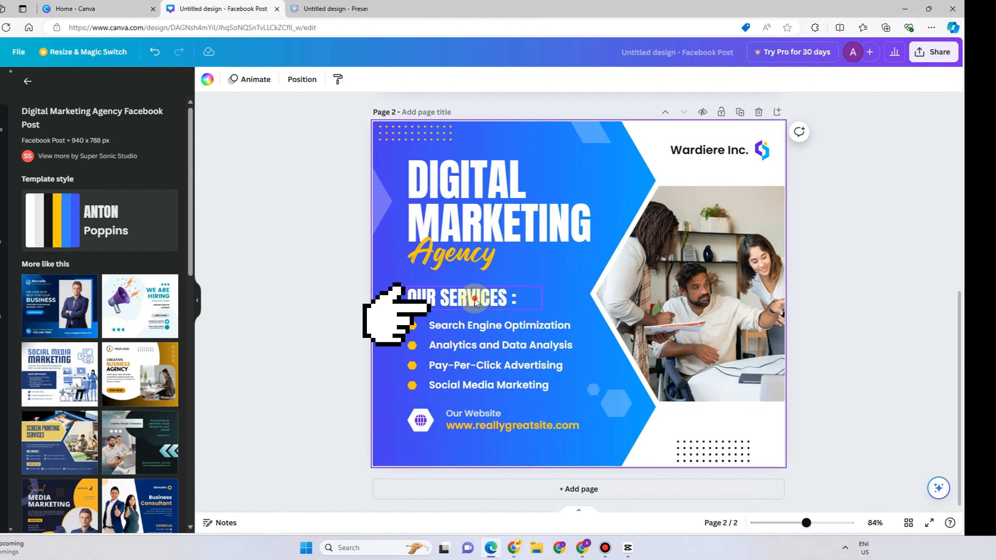
click(474, 299)
drag(475, 299, 498, 113)
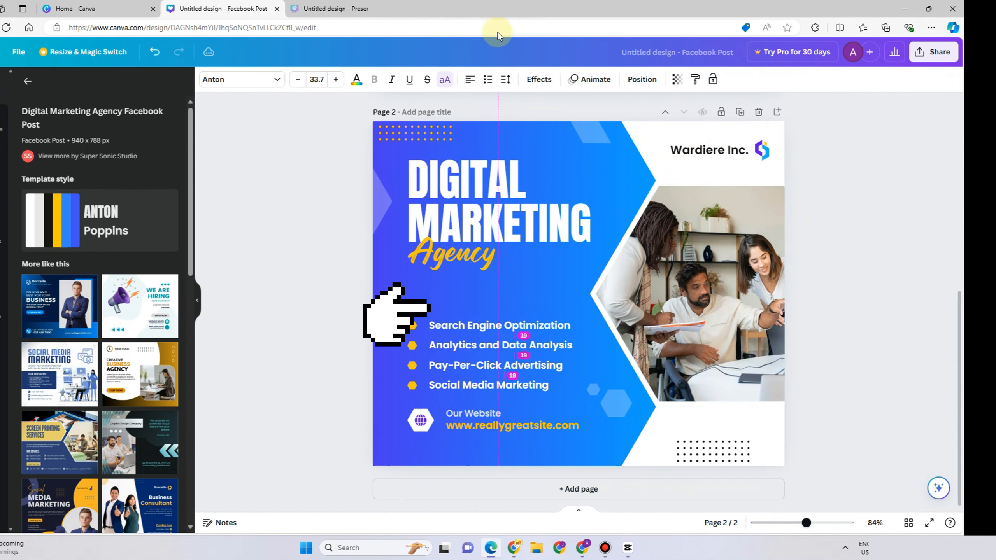
drag(498, 28, 469, 298)
right_click(468, 298)
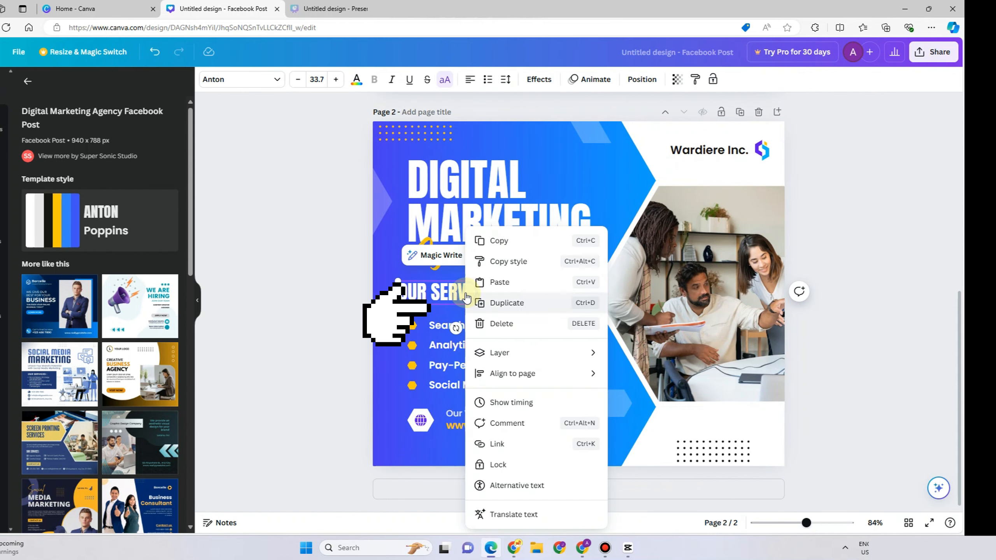
click(493, 241)
scroll(552, 223, up, 5)
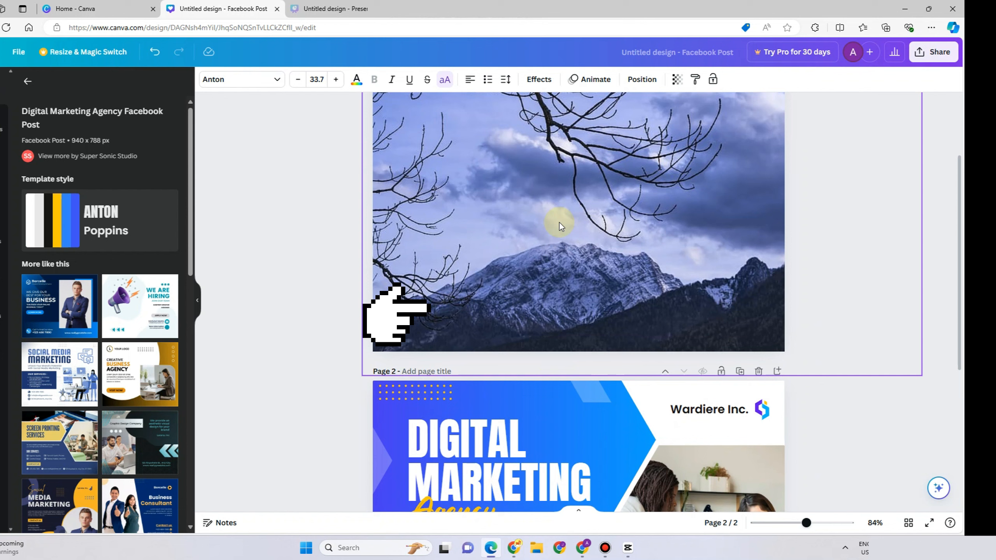
right_click(494, 183)
click(542, 236)
drag(458, 185, 585, 190)
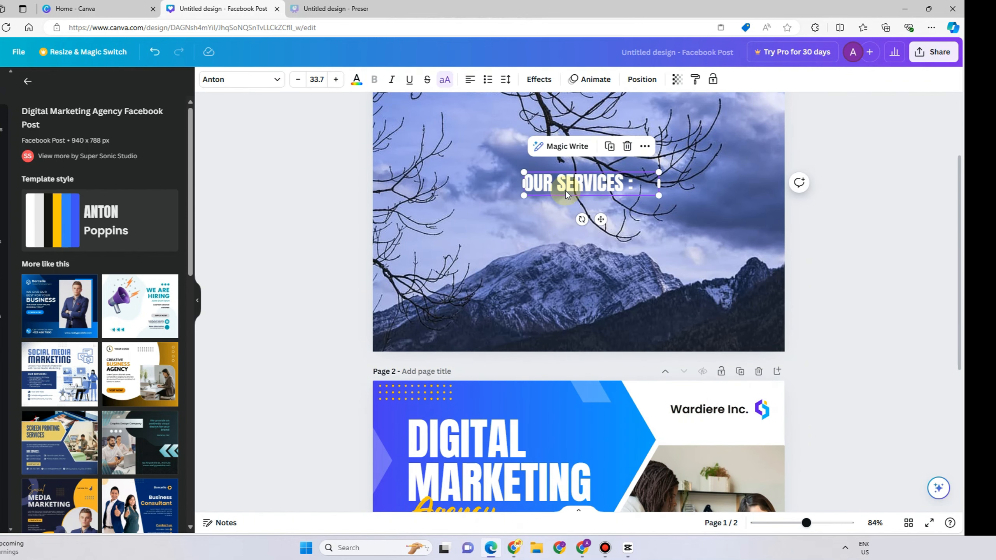
Delete the pasted 'OUR SERVICES :' heading and remove the second template page.
scroll(611, 384, up, 3)
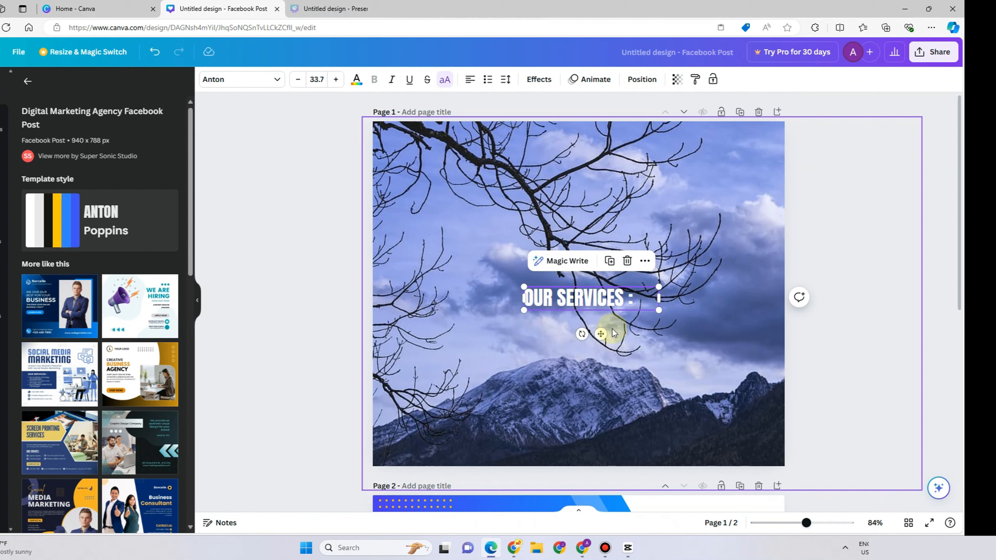
click(615, 278)
click(614, 298)
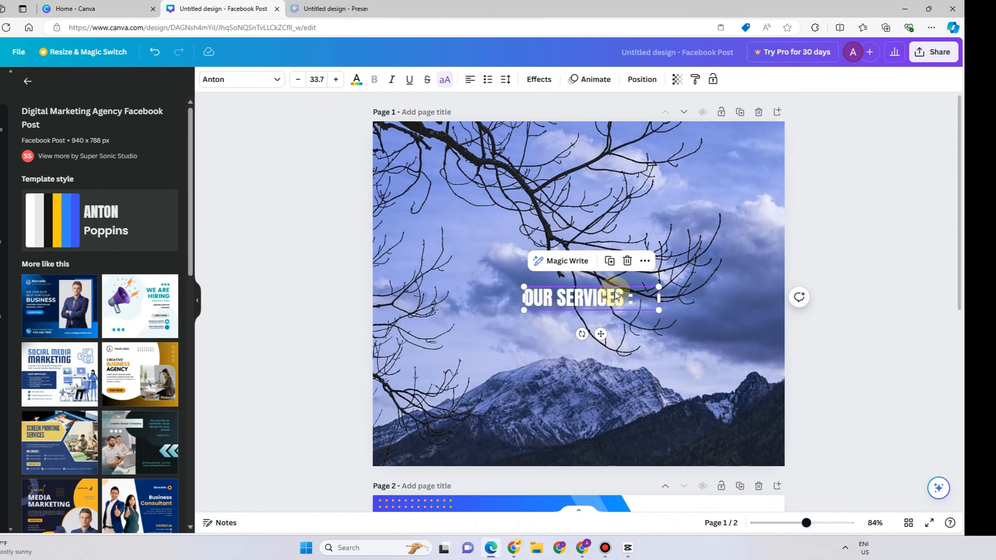
key(Delete)
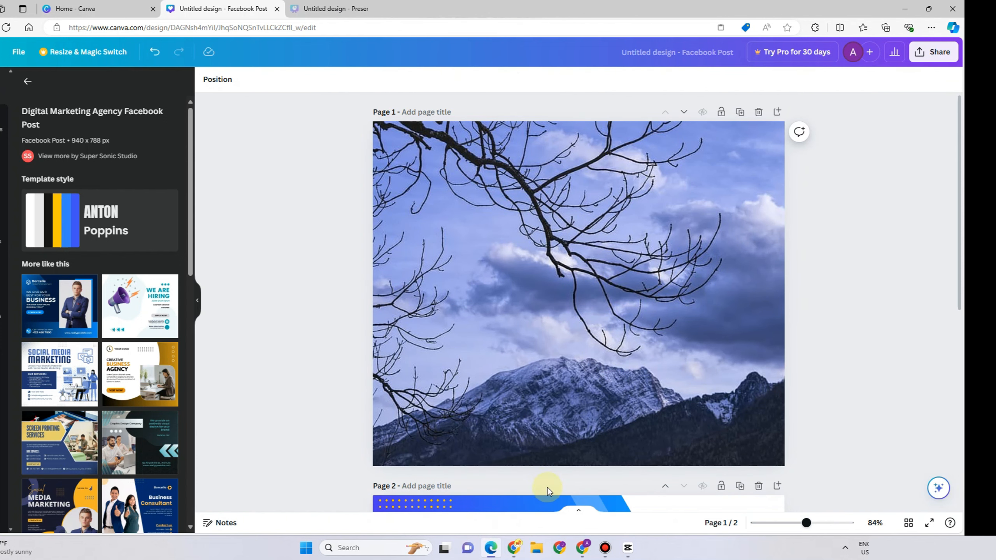
click(758, 490)
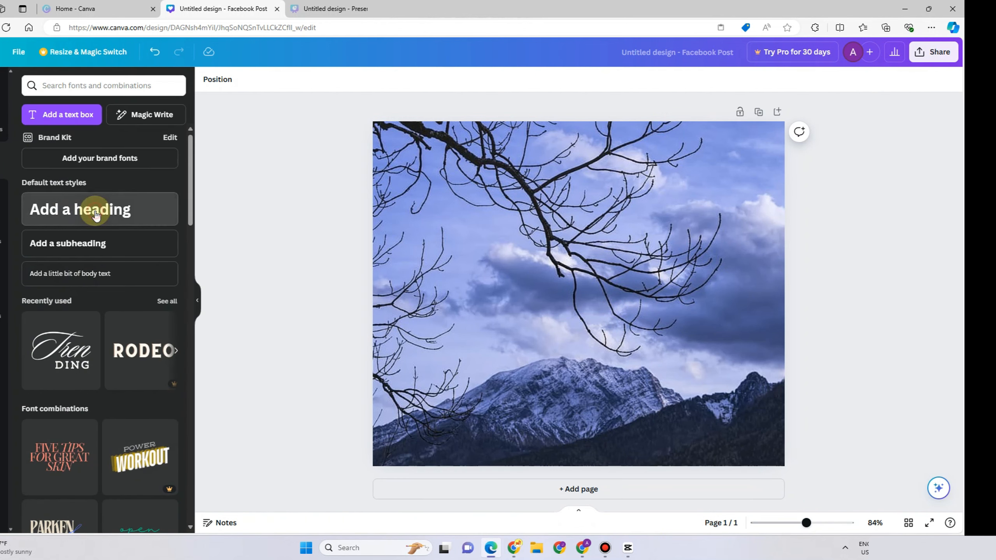
Add a heading on the mountain photo reading 'It Ends Beautifully'.
click(110, 208)
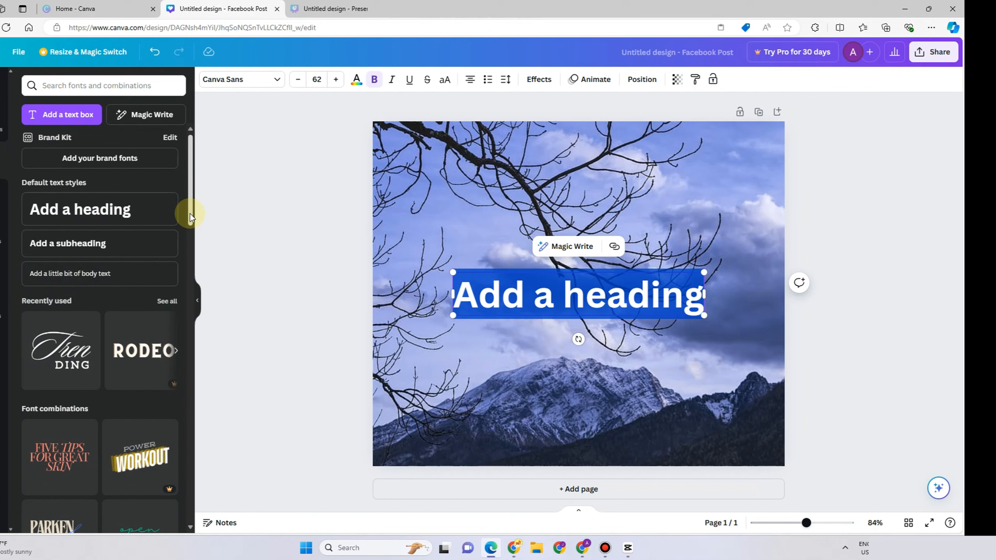
key(BackSpace)
text(It Ends)
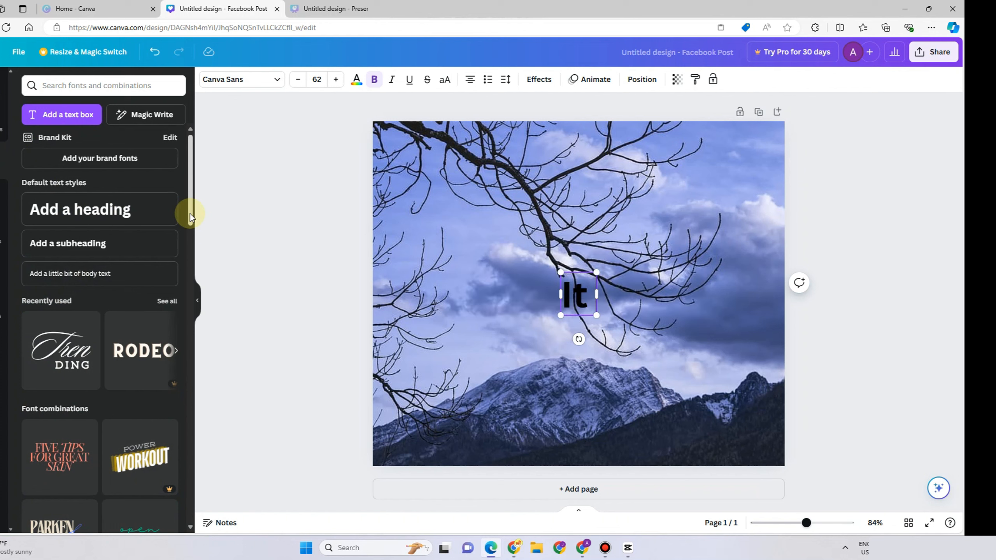
text( Beautif)
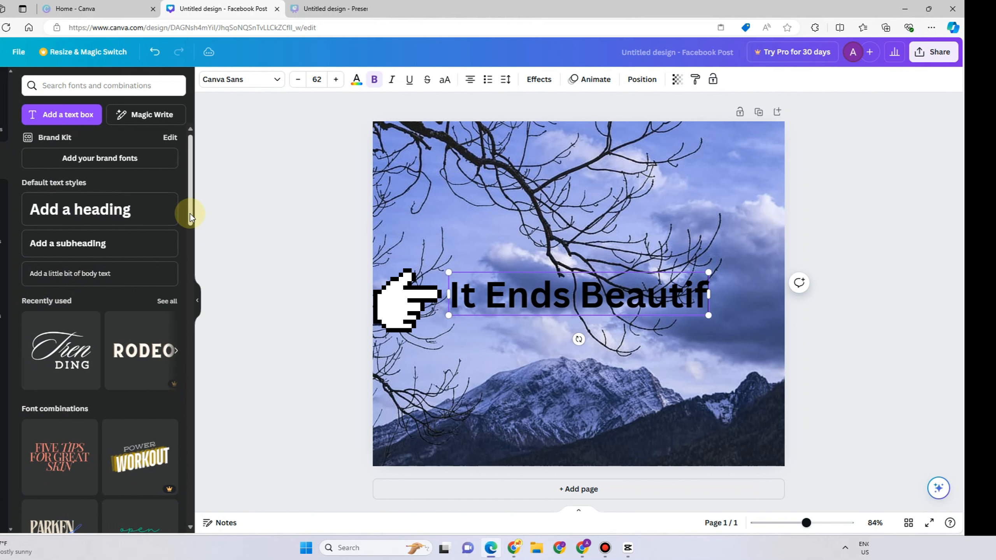
text(u)
key(BackSpace)
key(BackSpace)
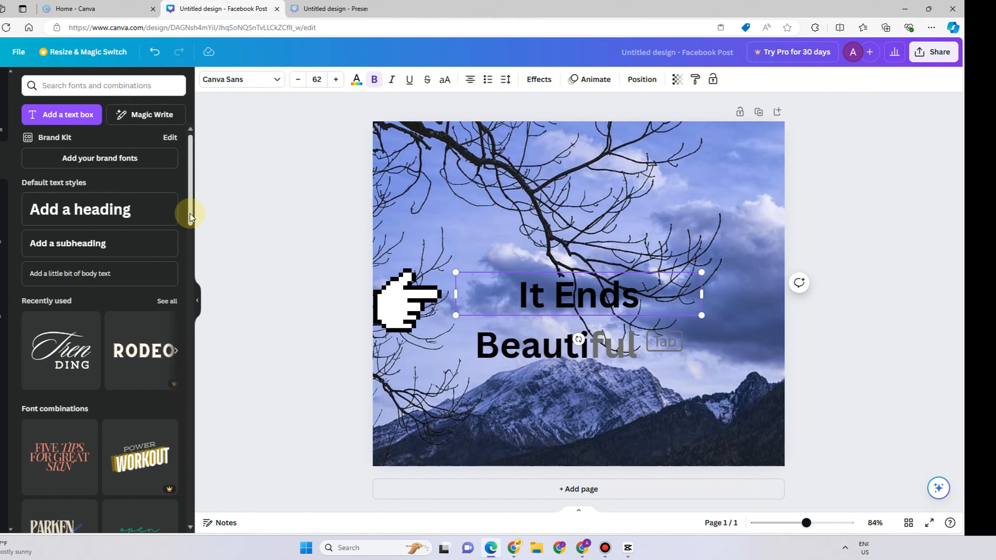
text(full)
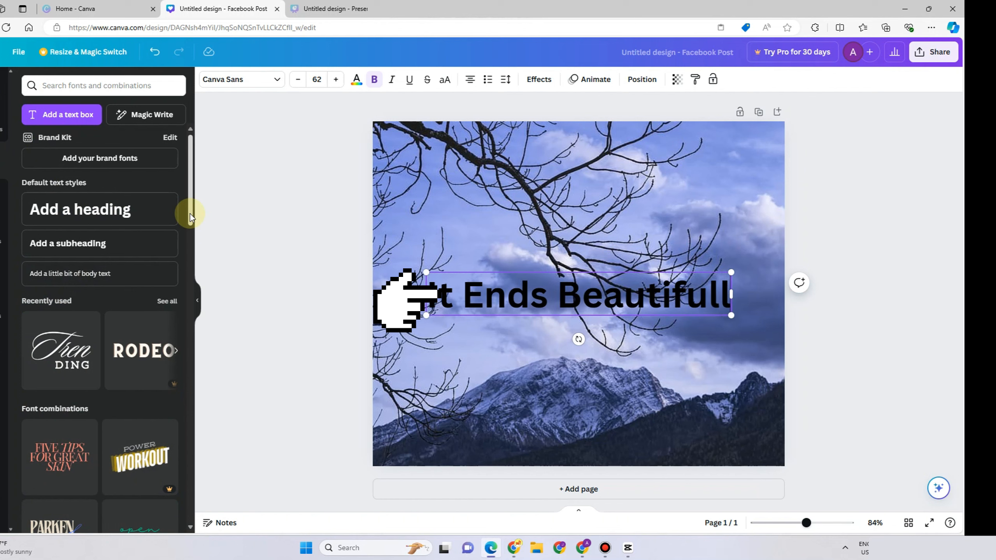
text(y)
click(775, 215)
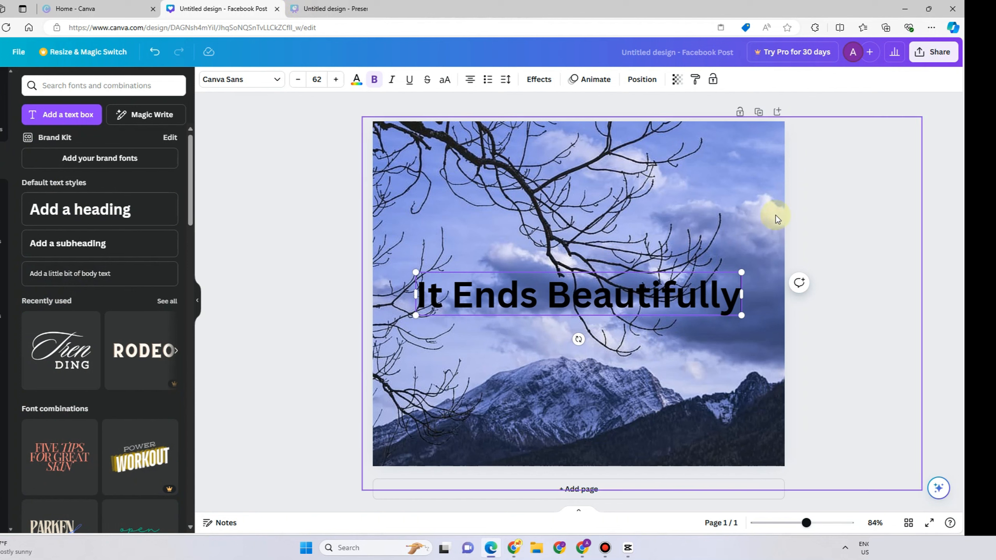
Enlarge the 'It Ends Beautifully' heading to a font size of about 69.2.
click(634, 295)
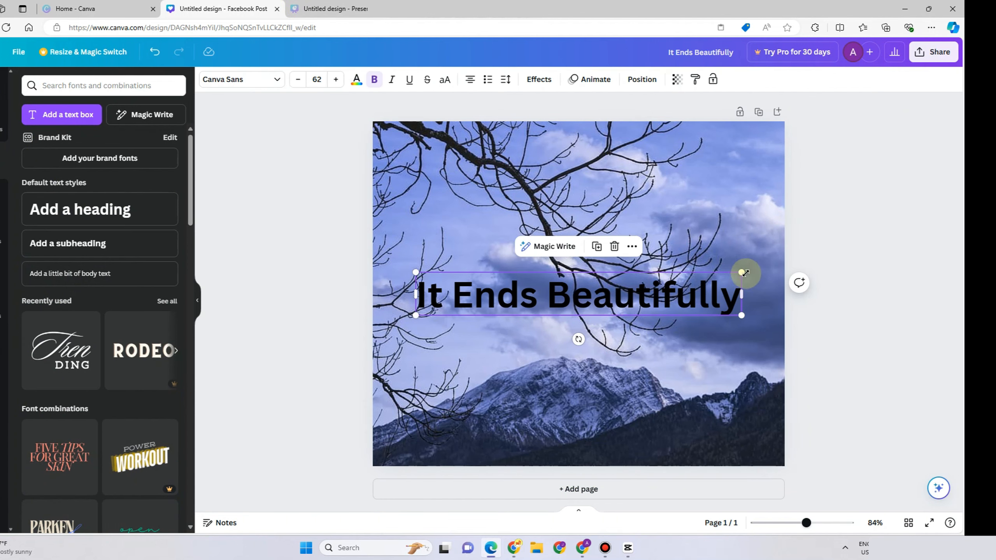
drag(742, 272, 756, 240)
drag(415, 314, 408, 319)
Set the mountain photo's transparency to 83.
click(405, 154)
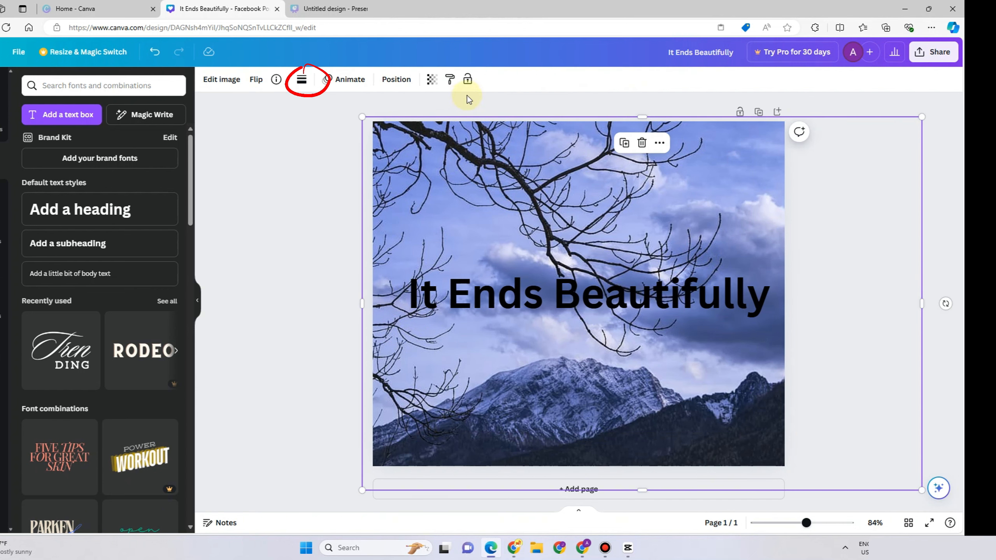
click(432, 81)
drag(397, 125, 388, 122)
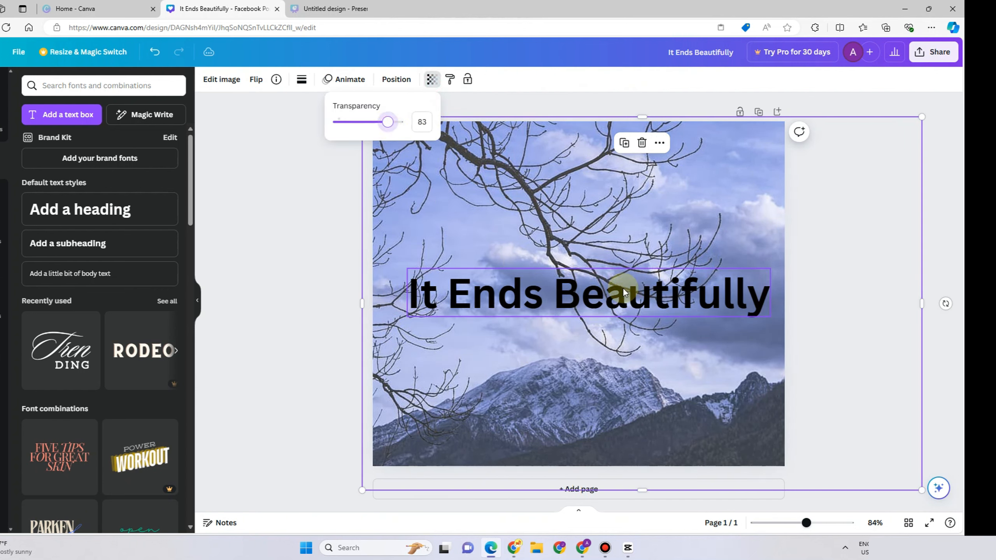
Change the heading's font to Impact.
click(555, 291)
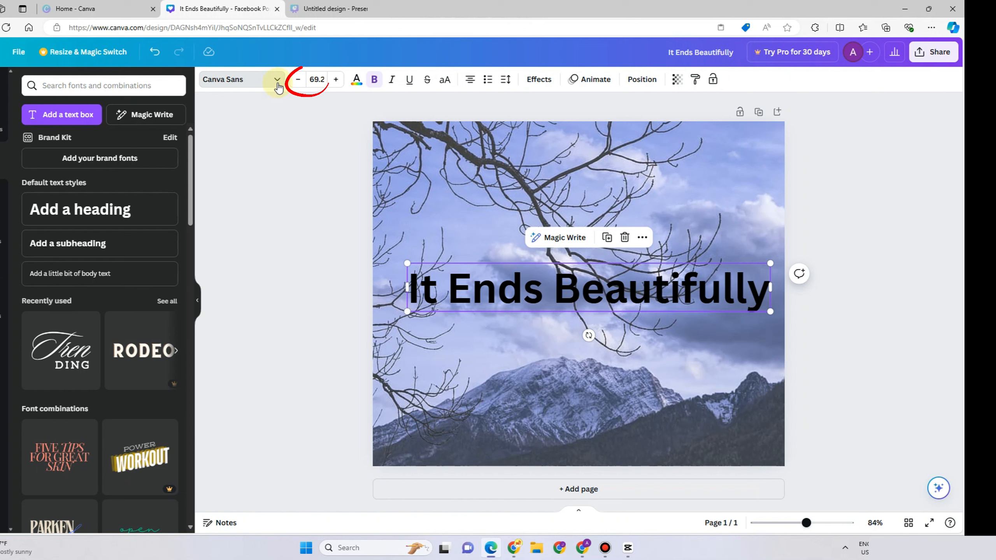
click(512, 230)
click(520, 293)
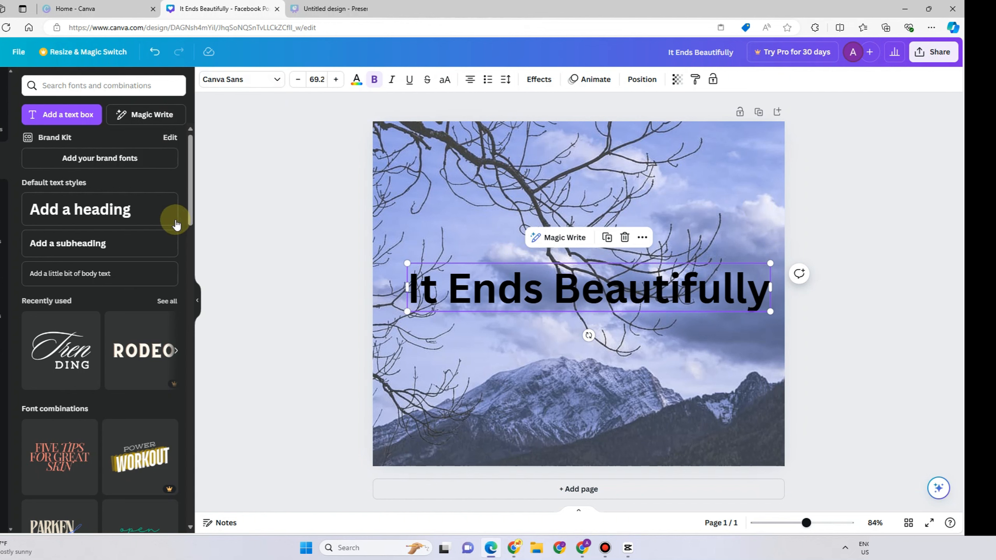
click(271, 84)
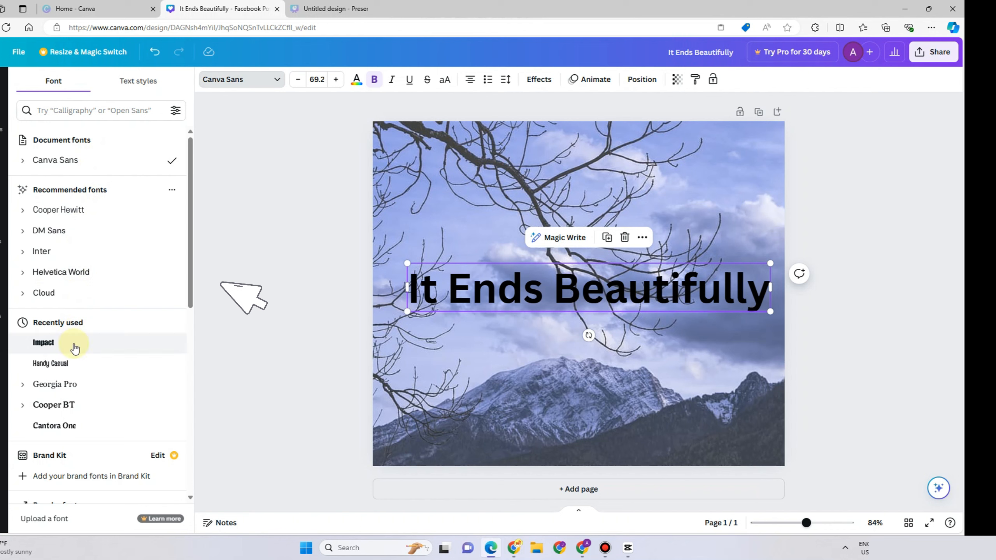
click(62, 347)
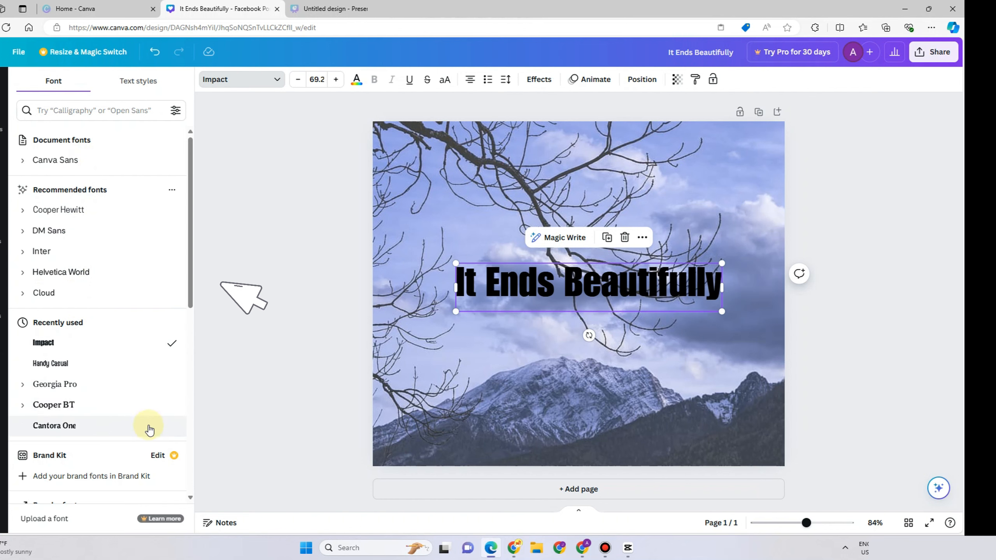
Change the heading's font to Gagalin from the popular fonts list.
scroll(133, 435, down, 5)
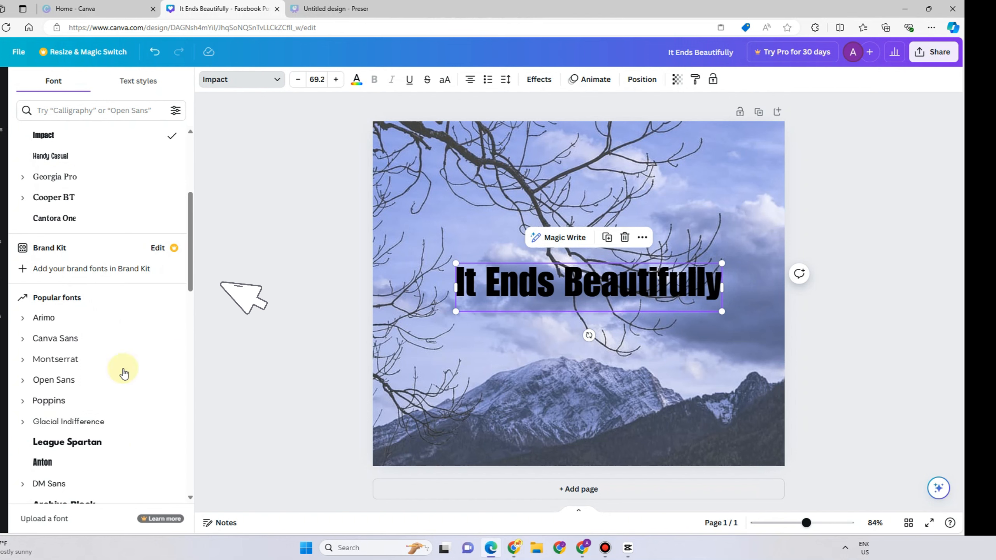
scroll(124, 374, down, 5)
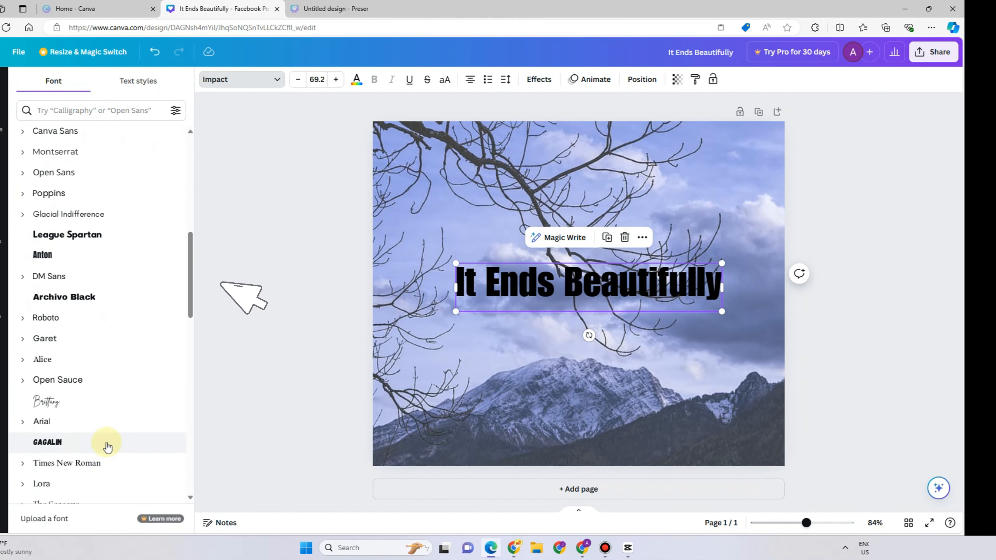
click(90, 444)
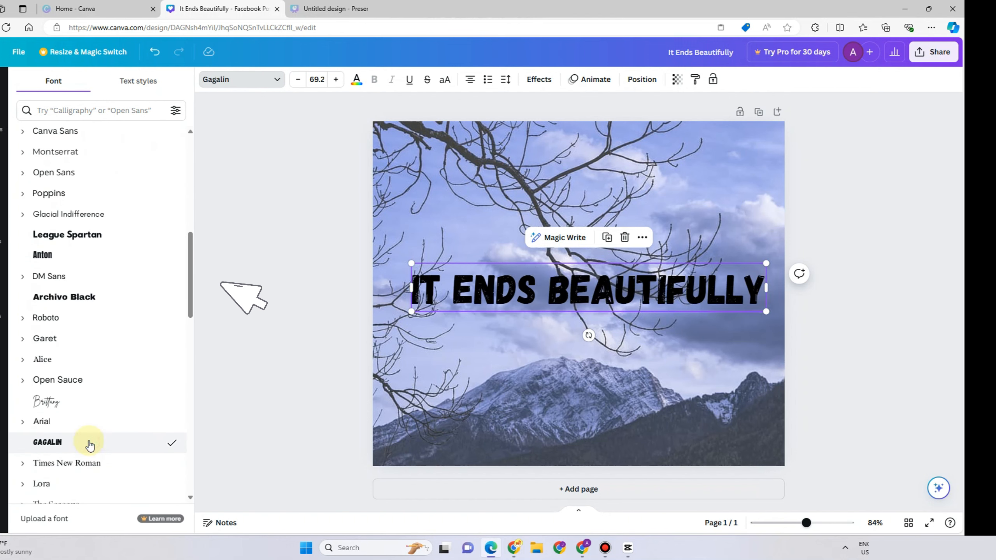
scroll(95, 422, down, 4)
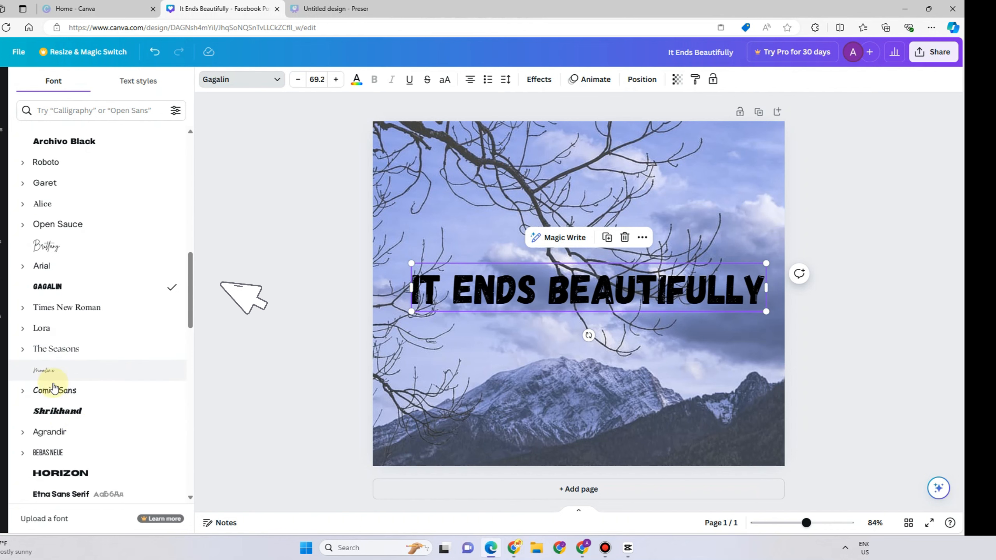
Change the heading's font to Lilita One.
click(59, 390)
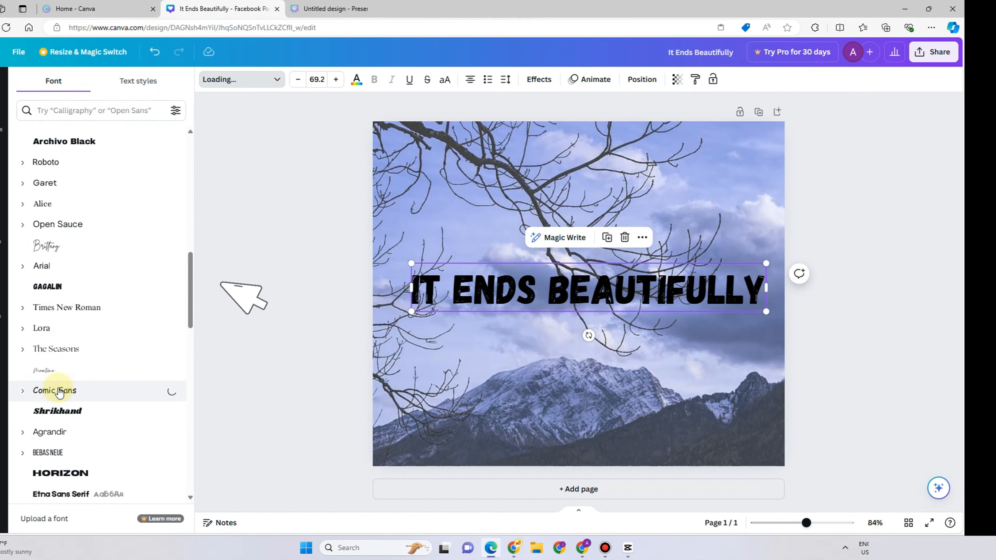
scroll(74, 405, down, 5)
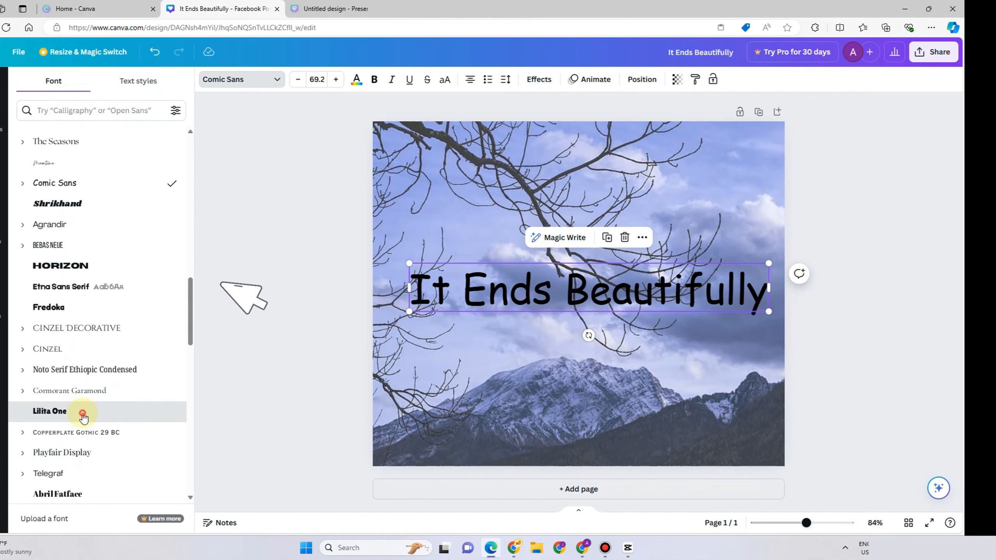
click(83, 416)
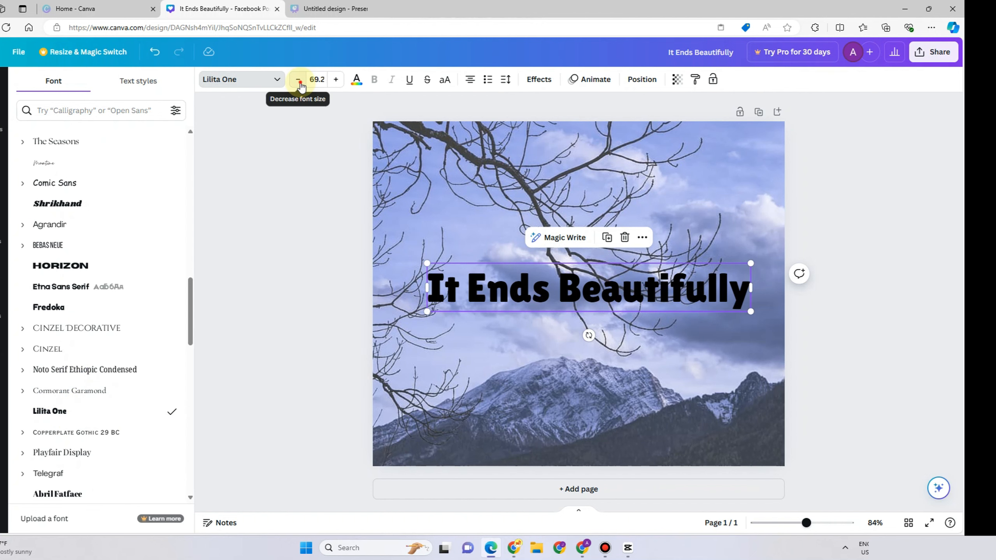
Set the heading's font size to 70.2.
click(298, 82)
click(300, 83)
click(300, 85)
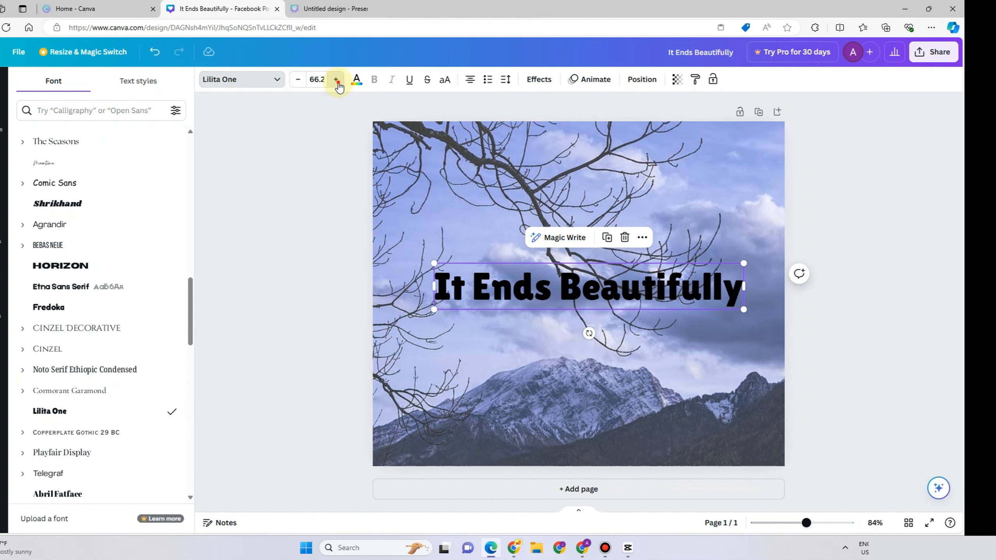
click(336, 82)
click(336, 81)
click(337, 82)
click(336, 82)
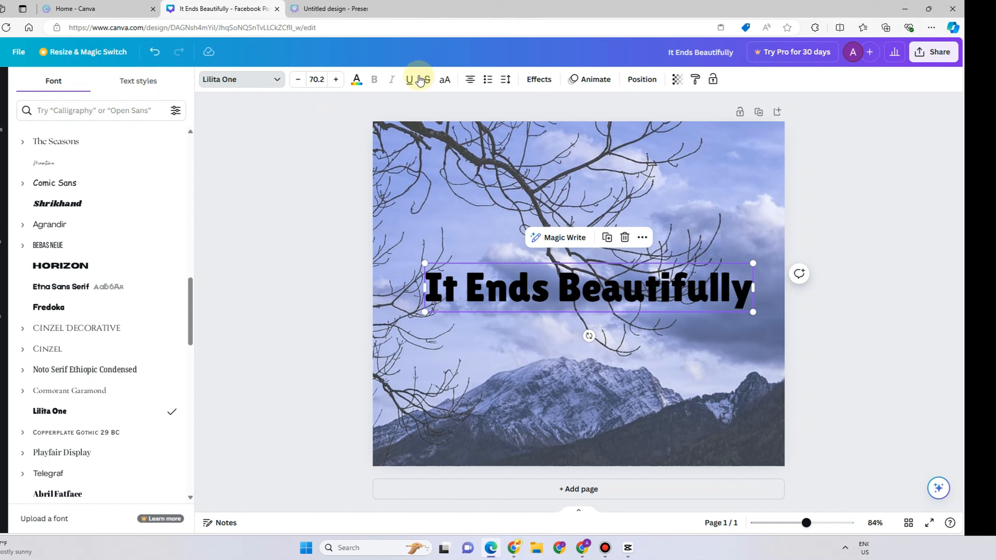
click(409, 80)
click(409, 81)
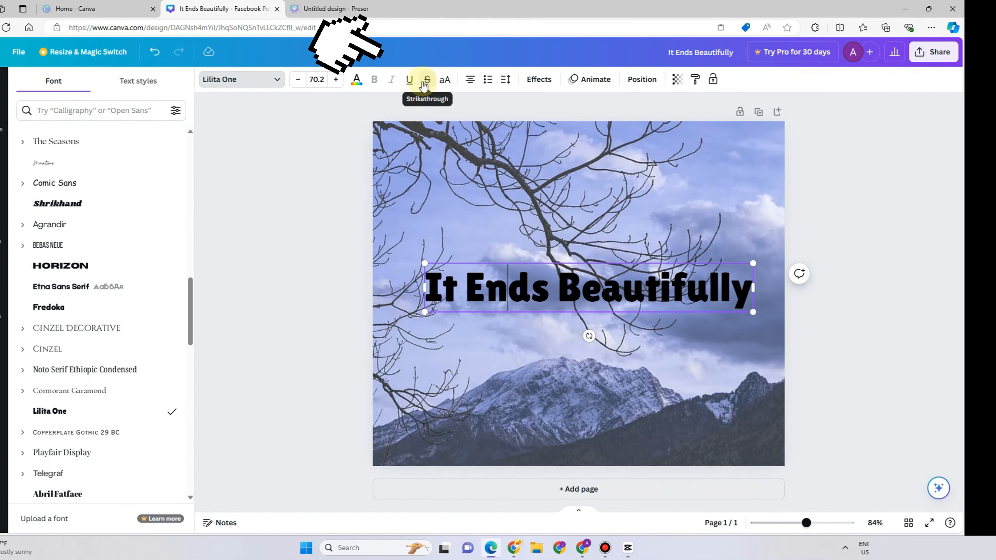
click(441, 80)
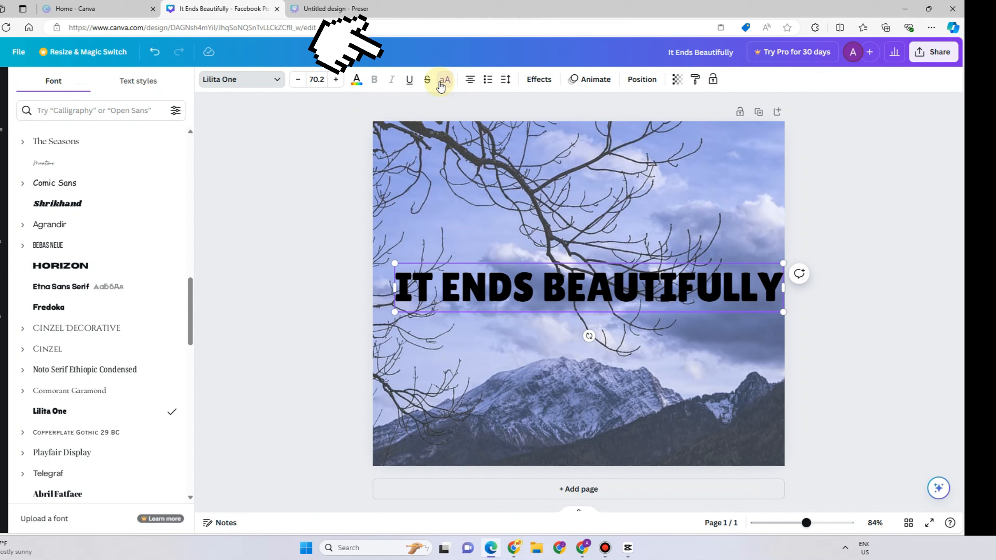
click(441, 84)
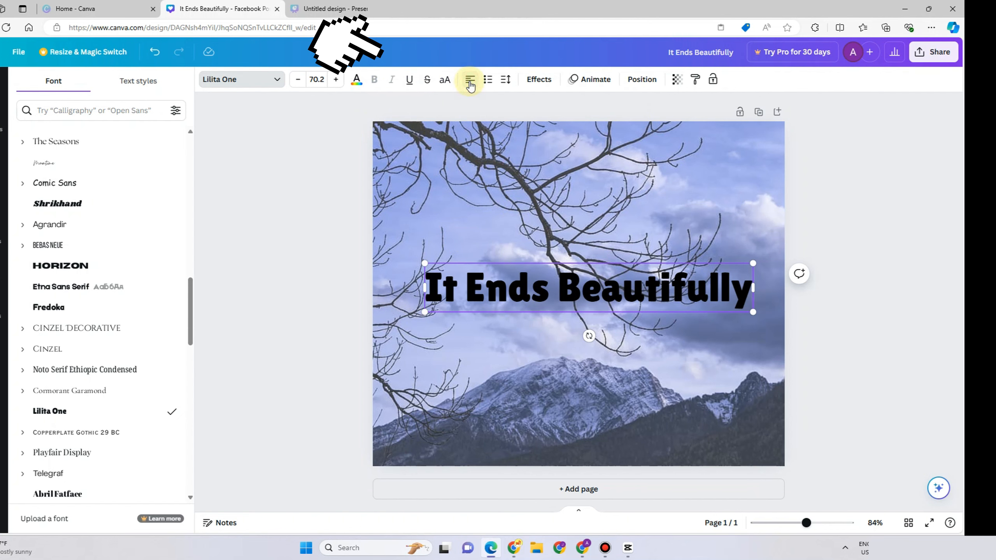
click(470, 83)
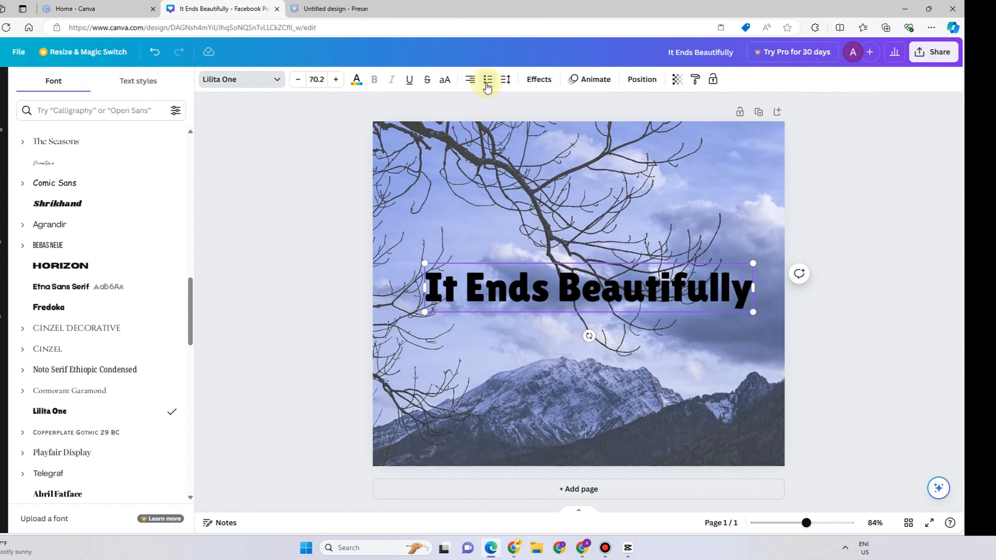
click(488, 80)
click(487, 83)
Set the heading's letter spacing to -4 and line spacing to 1.38.
click(504, 81)
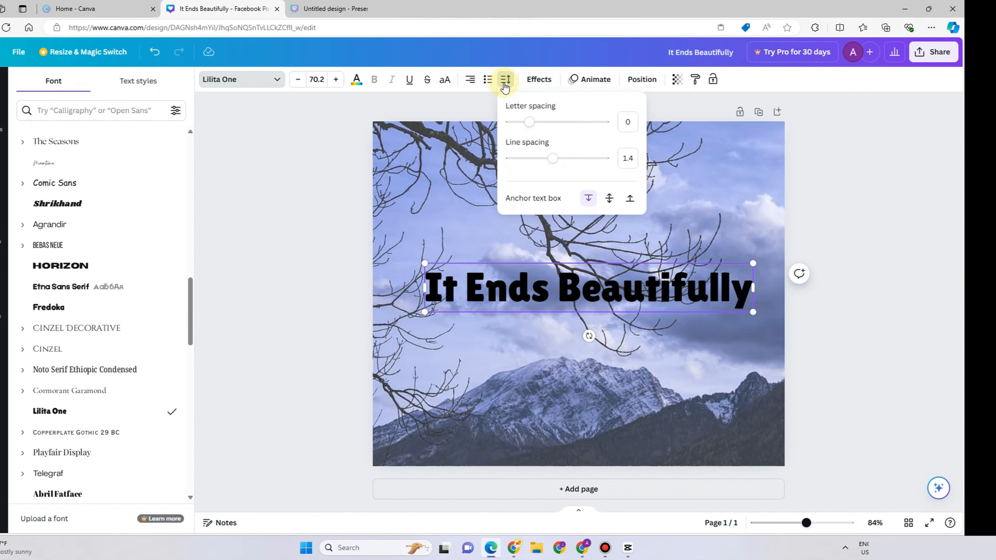
drag(529, 126, 541, 161)
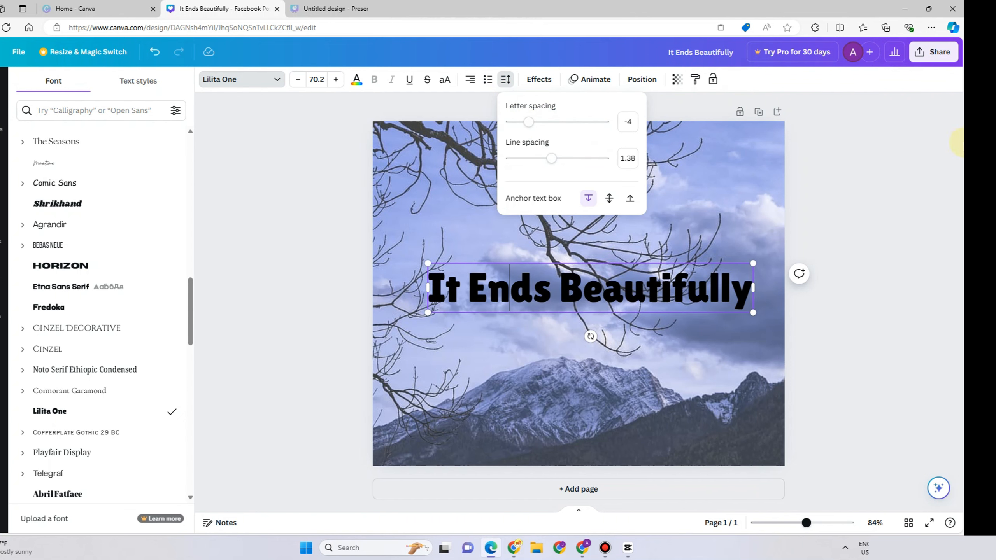
Apply a Shadow effect to the heading with offset 86, direction -22 and transparency 48.
click(539, 79)
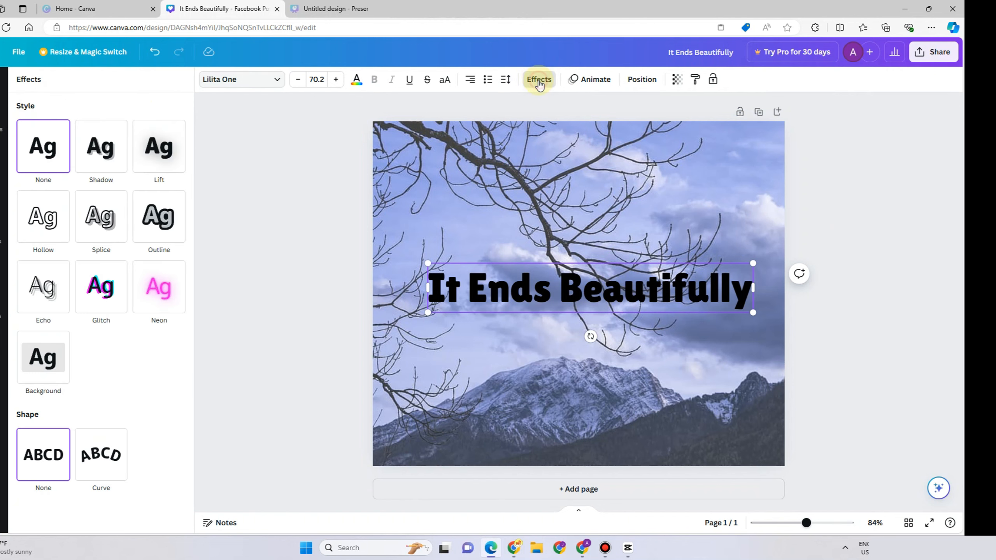
click(100, 158)
drag(82, 214, 128, 219)
click(104, 215)
mouse_move(80, 252)
mouse_down()
mouse_move(36, 253)
mouse_move(76, 250)
mouse_up()
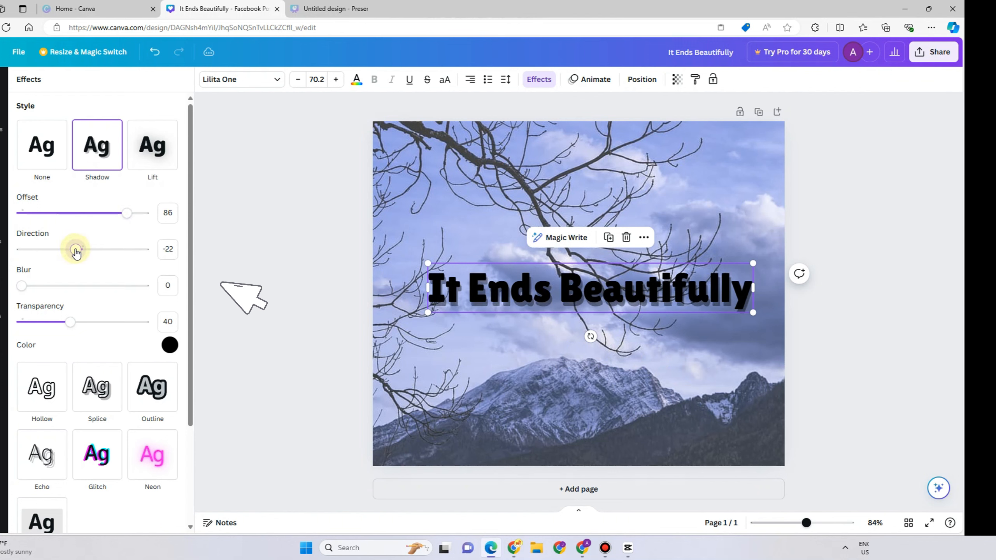
click(72, 321)
mouse_move(73, 321)
mouse_down()
mouse_move(93, 323)
mouse_move(84, 324)
mouse_up()
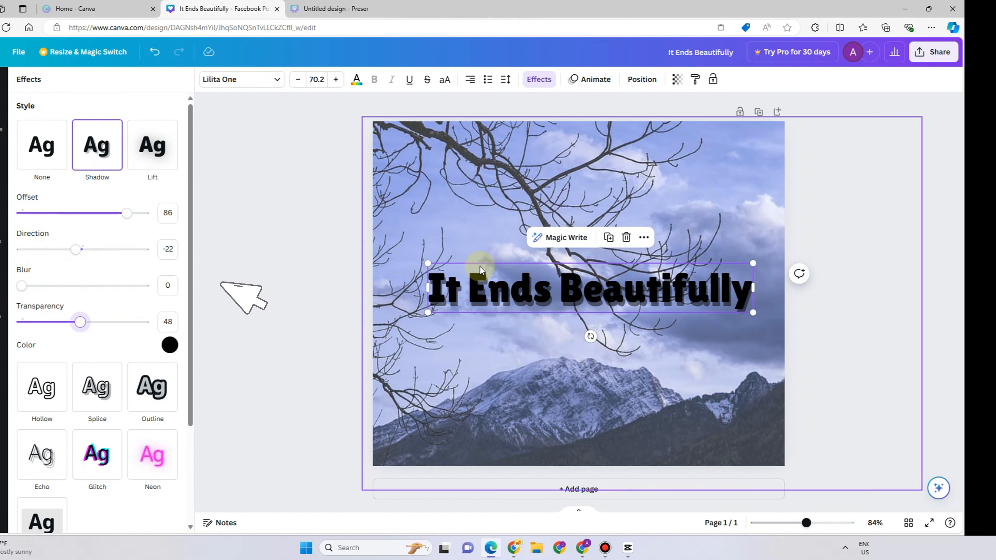
Set the heading shadow's colour to light grey.
click(169, 344)
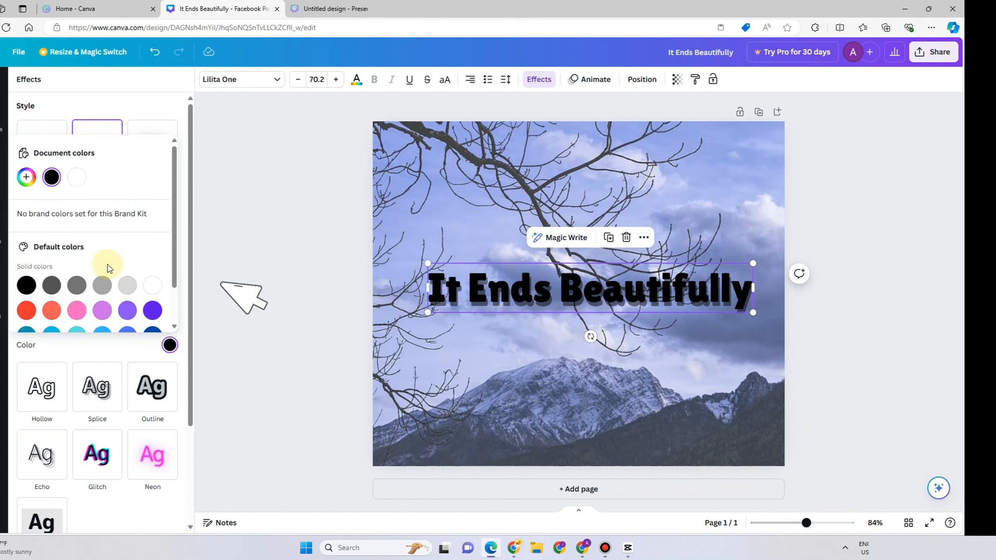
click(149, 287)
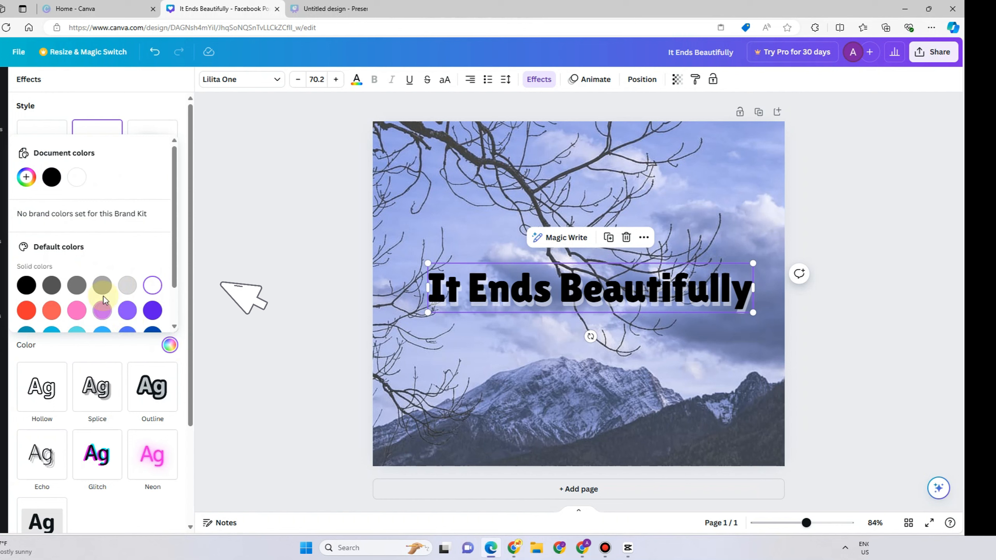
click(125, 286)
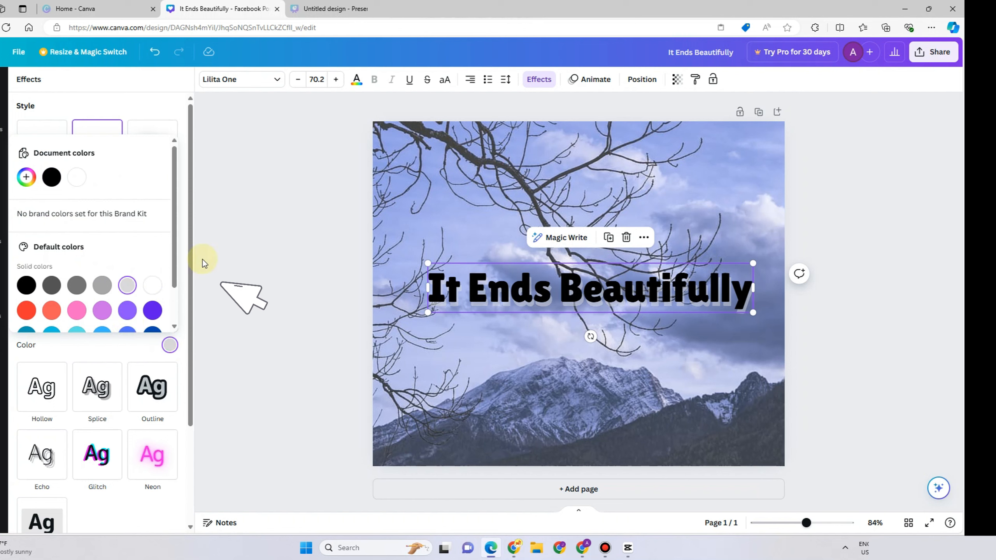
click(136, 94)
Apply the Lift effect to the heading with intensity 55.
scroll(146, 297, down, 3)
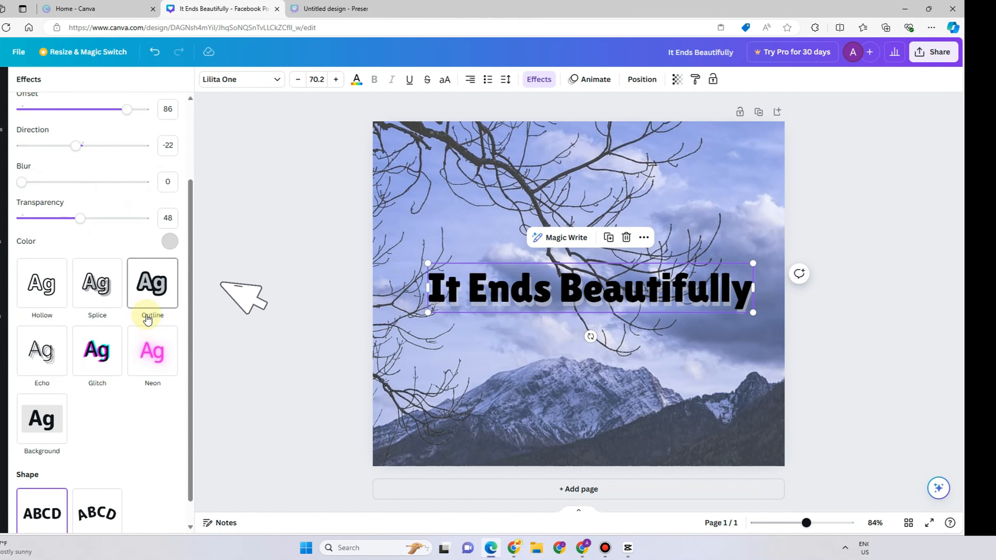
scroll(147, 320, up, 3)
click(158, 161)
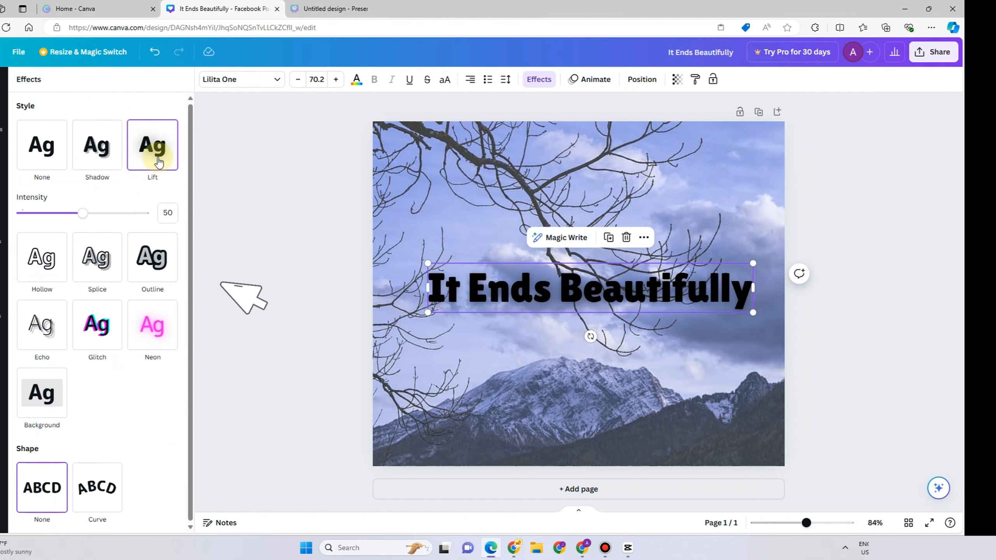
drag(85, 215, 101, 217)
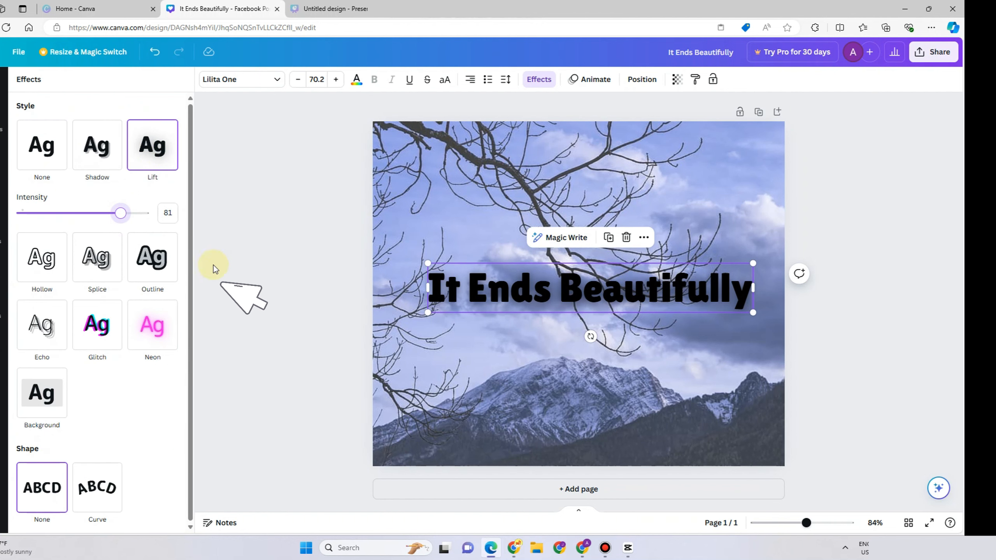
drag(123, 221, 86, 221)
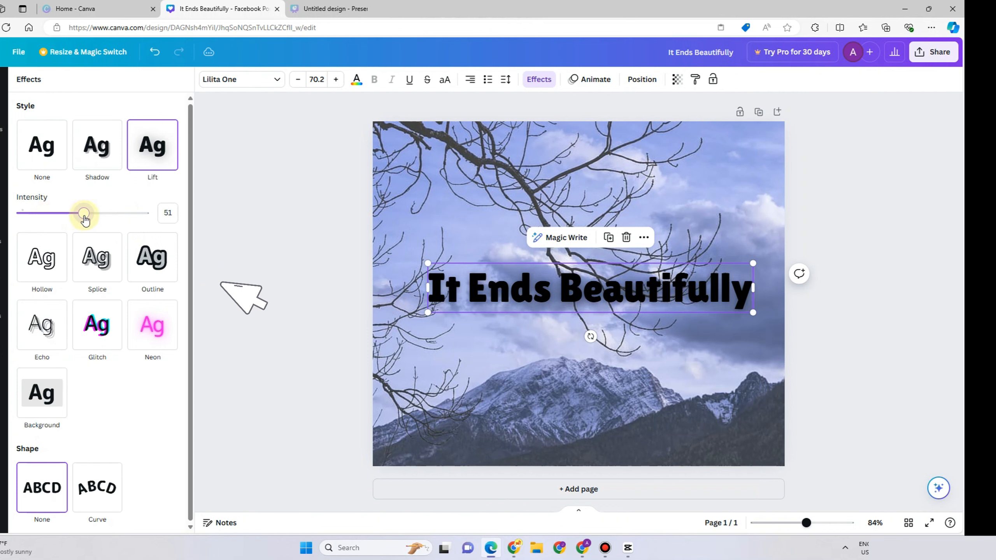
Apply a white Outline effect to the heading with thickness 101.
click(153, 255)
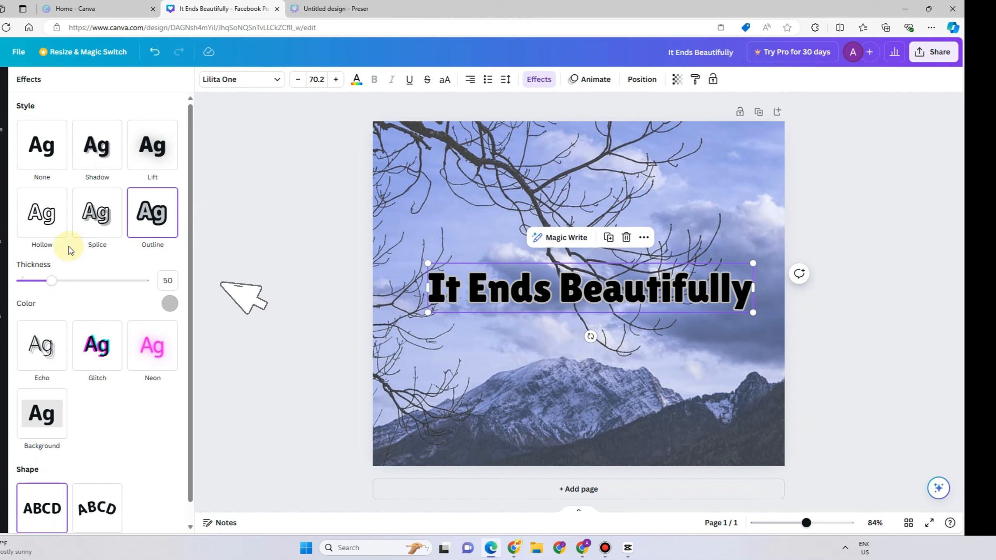
click(169, 304)
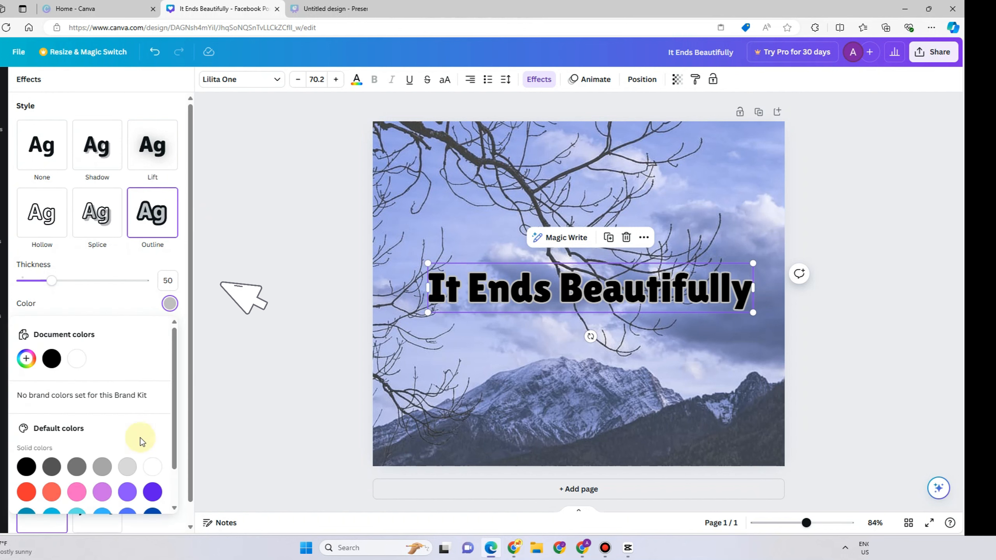
click(152, 467)
drag(55, 285, 84, 276)
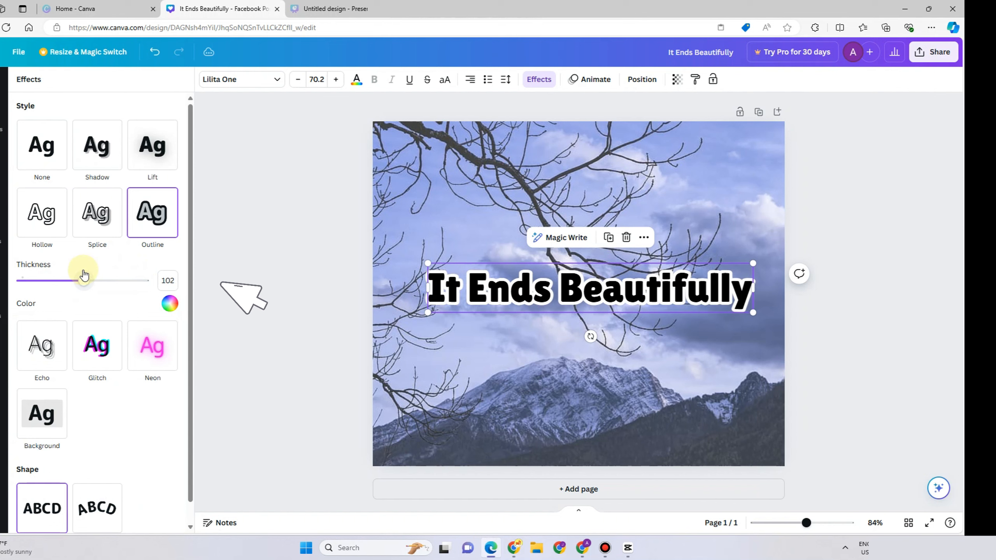
click(44, 353)
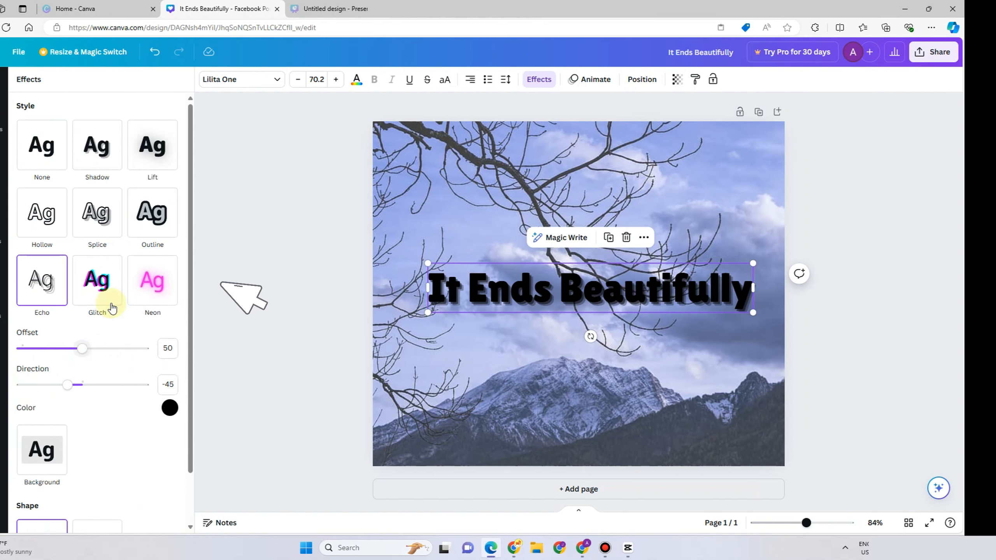
click(103, 291)
click(149, 280)
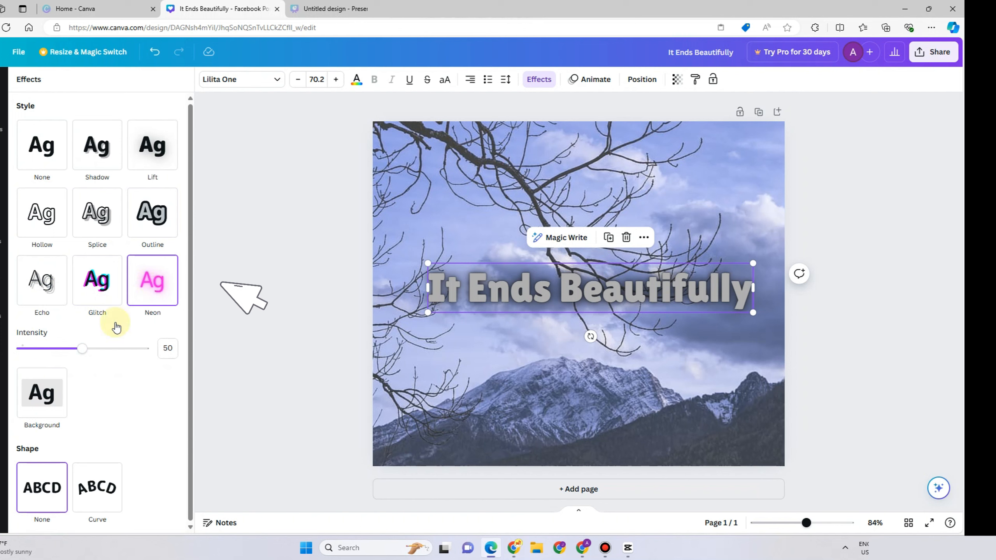
Apply a white Background effect behind the heading.
click(36, 416)
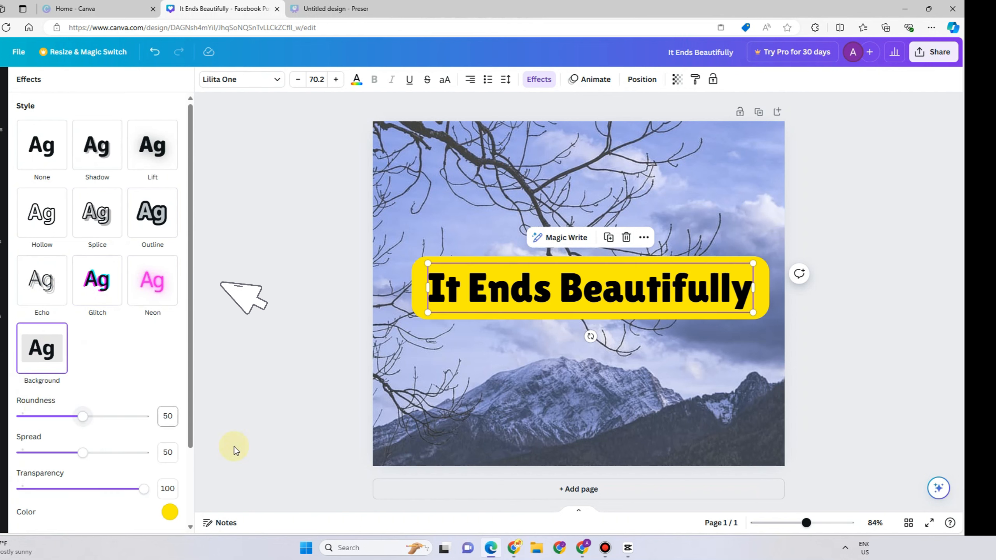
scroll(182, 470, down, 3)
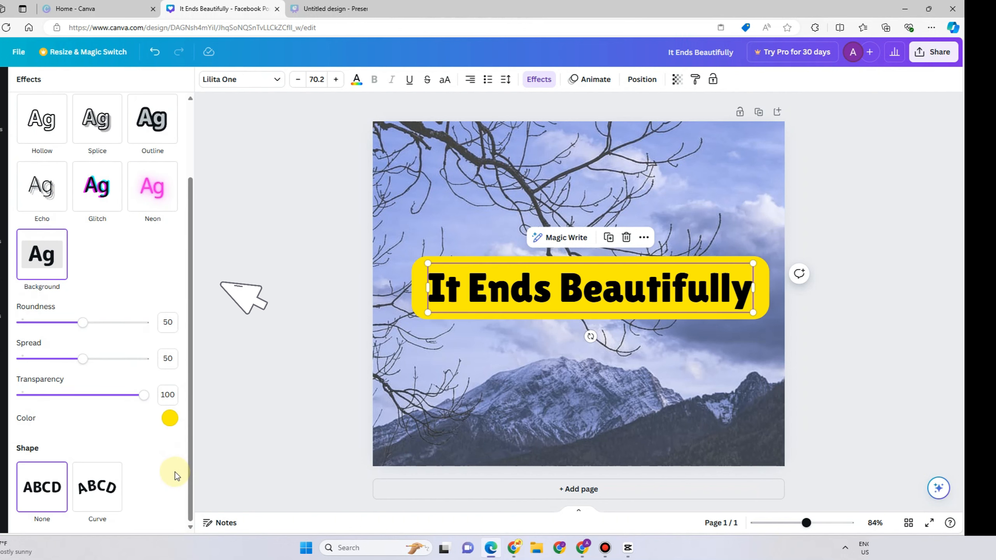
click(169, 417)
click(153, 358)
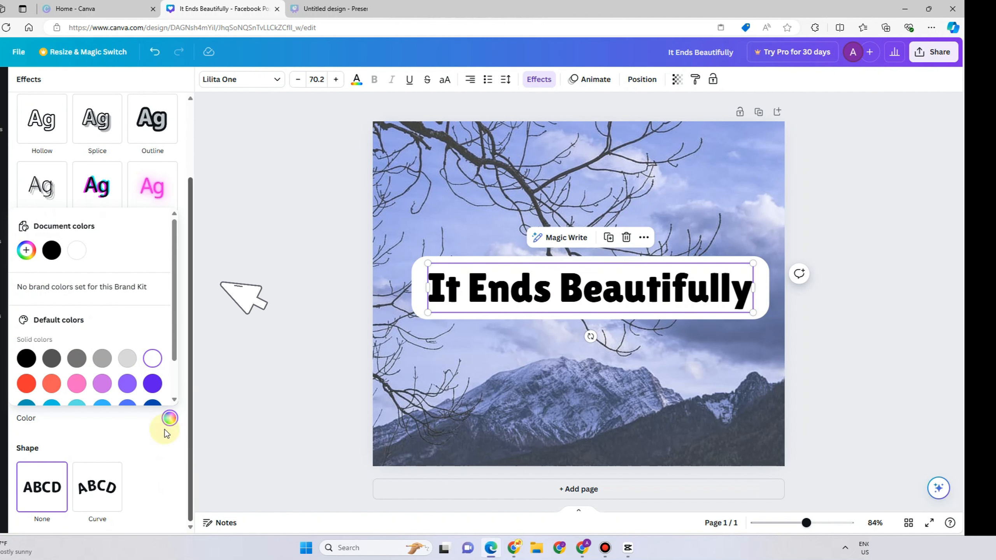
click(154, 450)
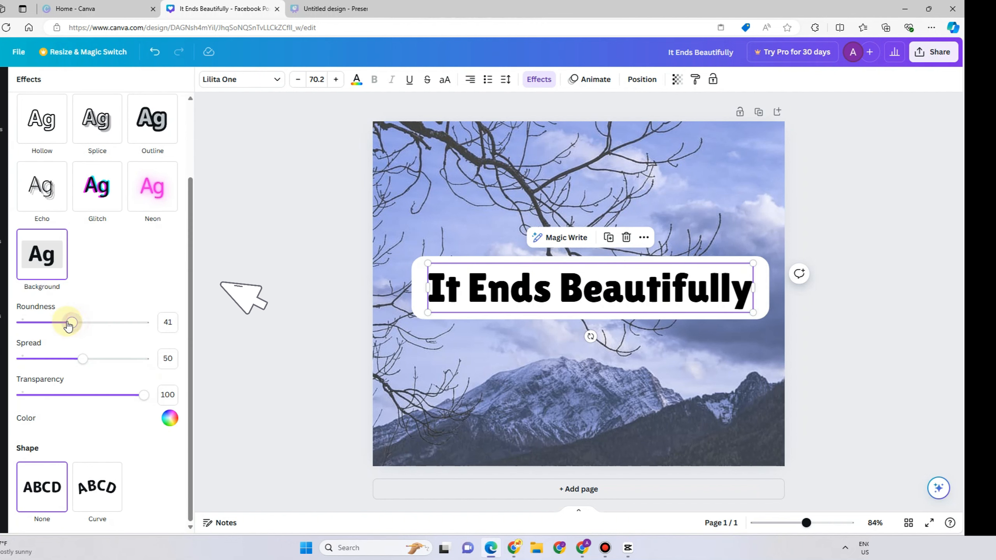
Set the heading background's roundness to about 58, spread to 26 and transparency to 68.
drag(68, 323, 189, 322)
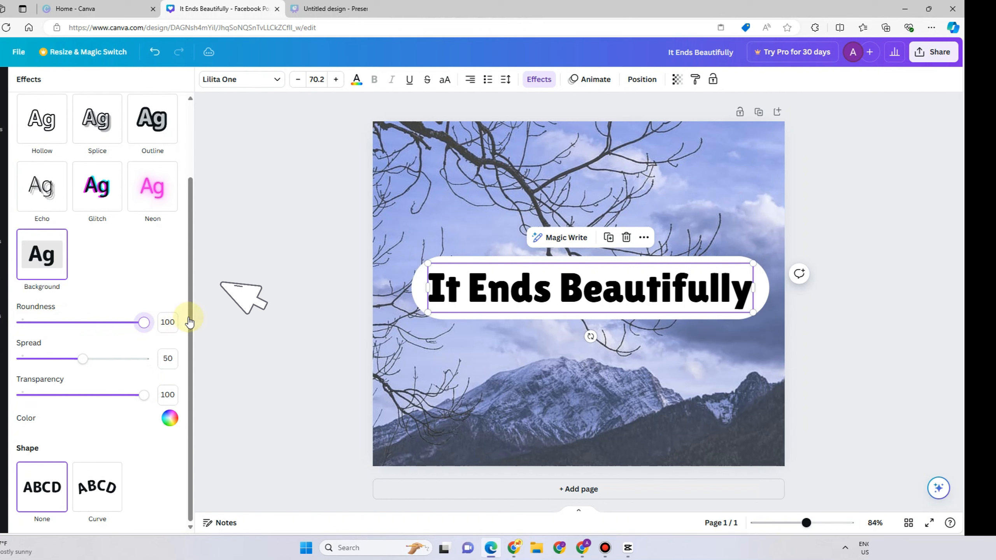
mouse_move(84, 359)
mouse_down()
mouse_move(176, 363)
mouse_move(96, 359)
mouse_up()
drag(143, 394, 106, 397)
drag(144, 322, 111, 327)
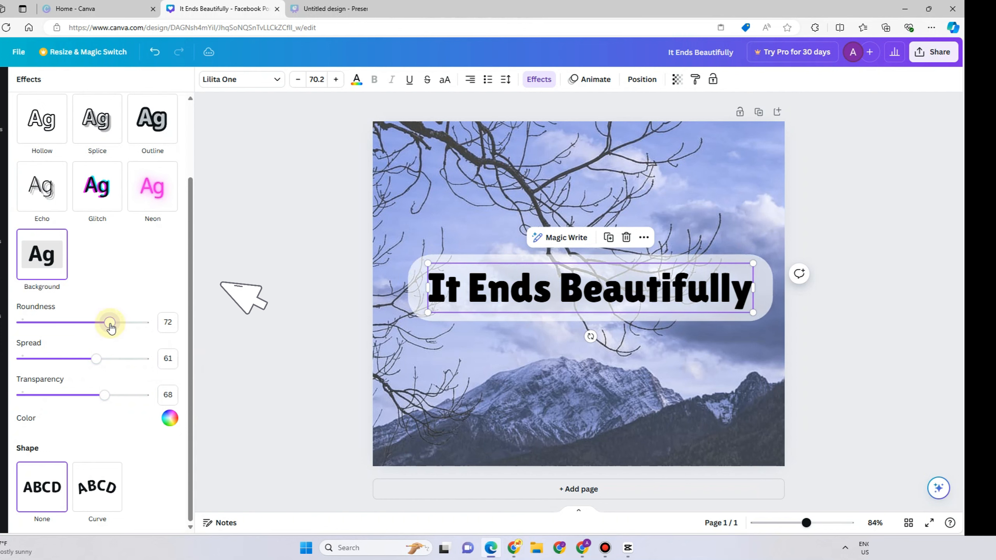
drag(123, 362, 53, 359)
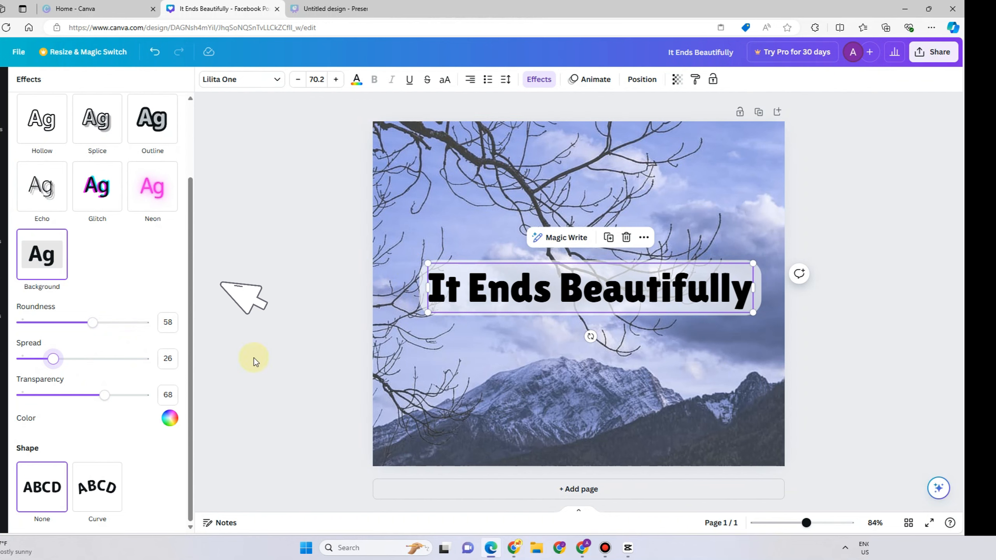
Shrink the heading by its corner to a font size of about 42.4.
click(226, 351)
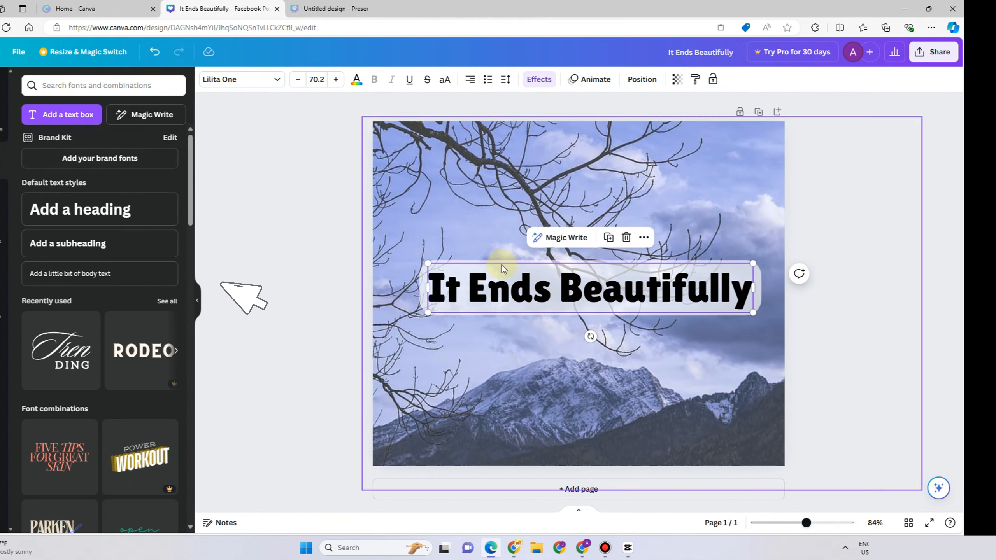
click(719, 292)
drag(739, 274, 641, 257)
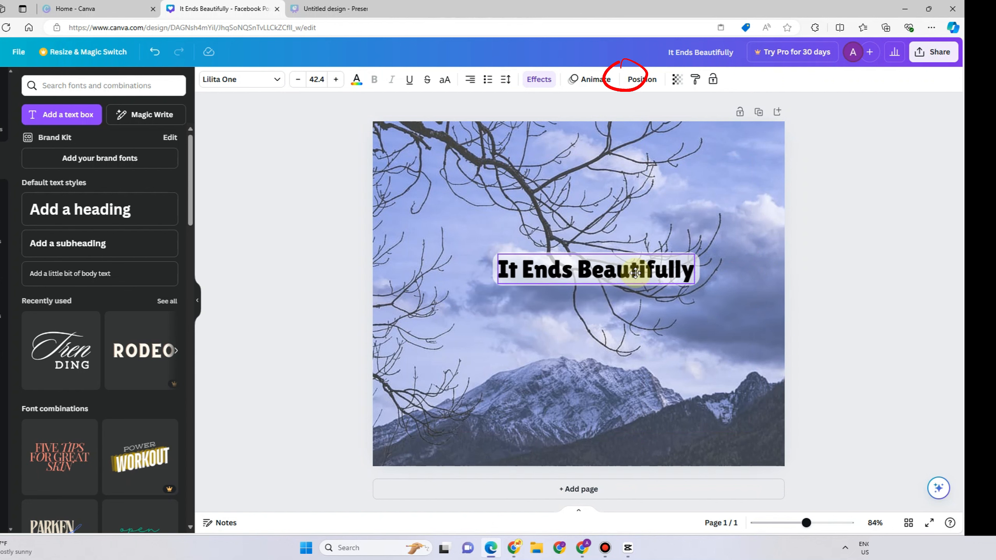
Apply the Typewriter text animation to the heading after previewing Rise, Pan, Fade, Pop and Breathe.
click(585, 81)
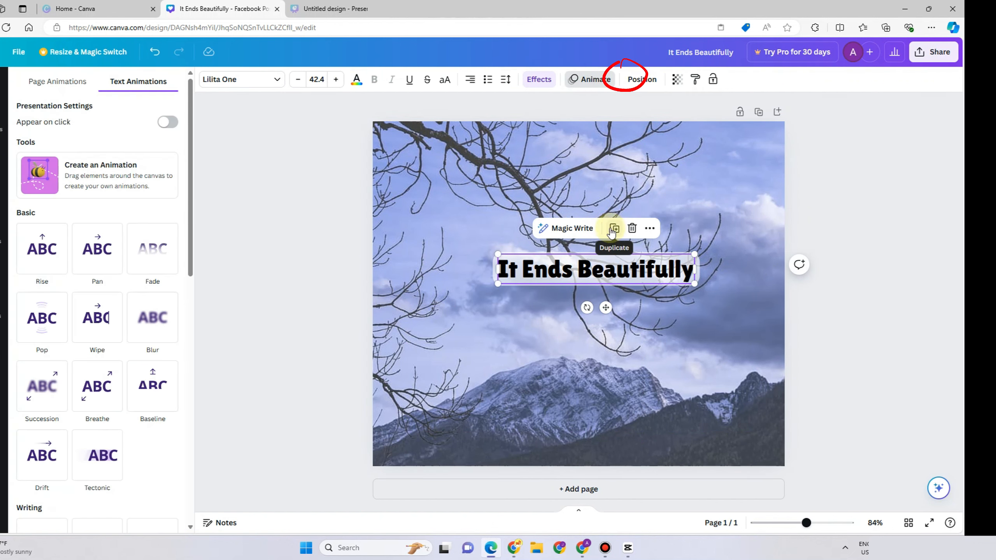
click(44, 254)
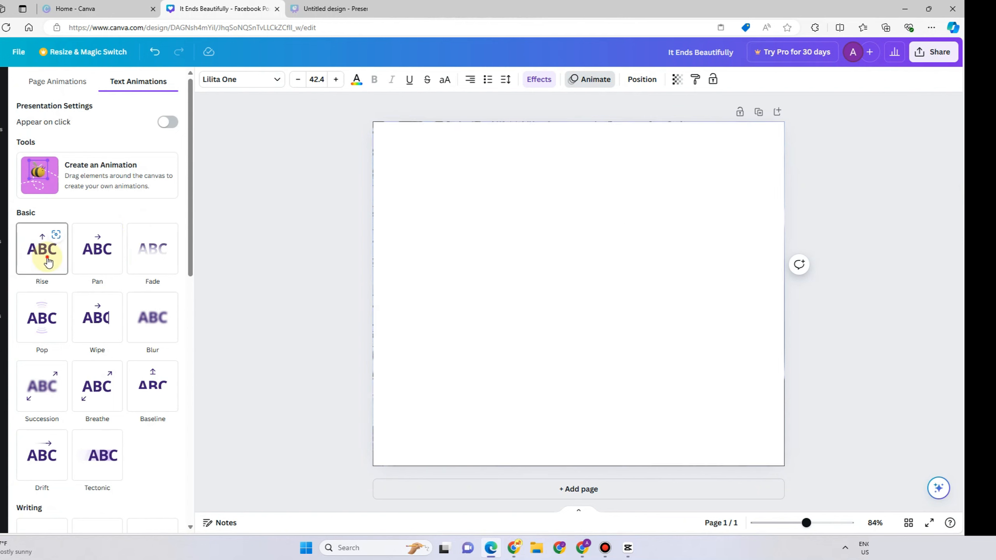
click(105, 262)
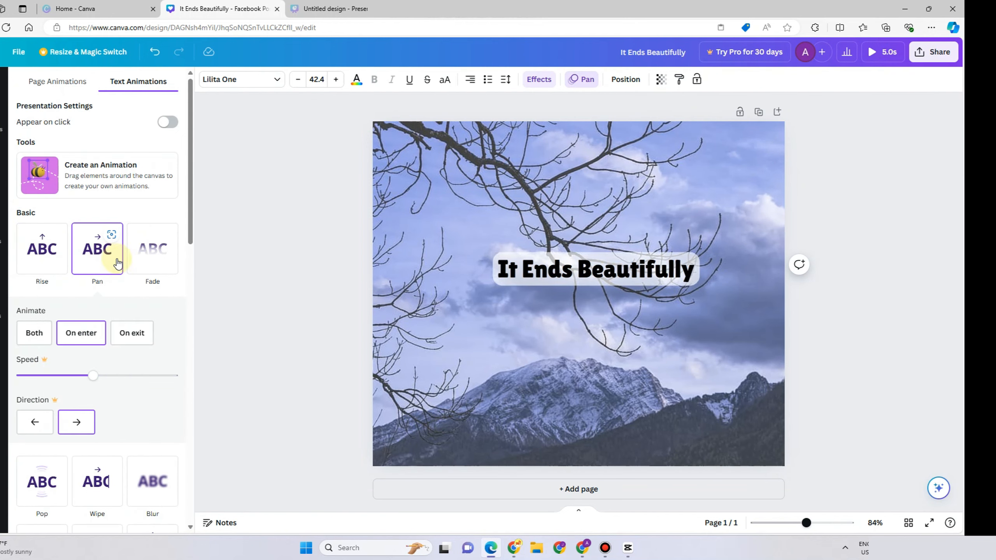
click(146, 264)
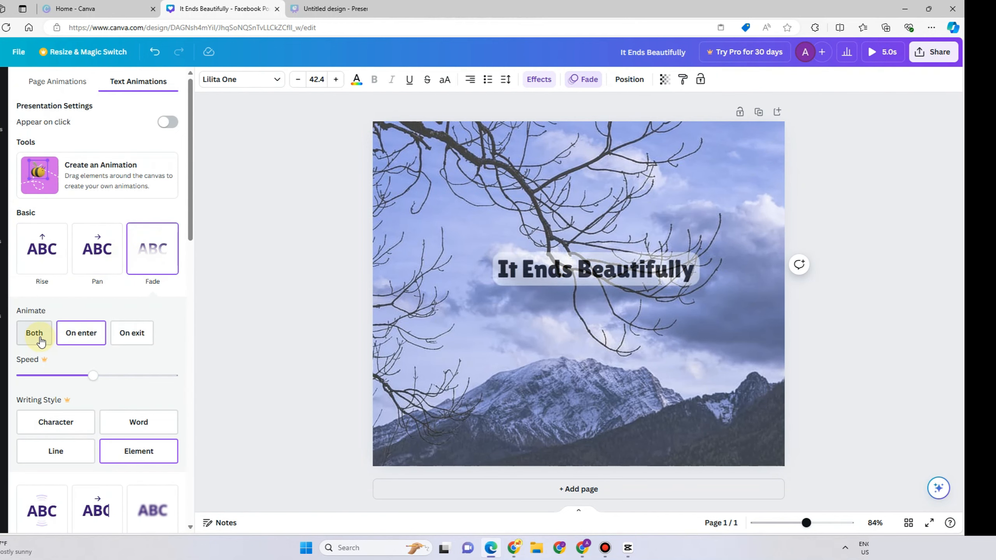
scroll(113, 371, down, 3)
scroll(117, 374, down, 1)
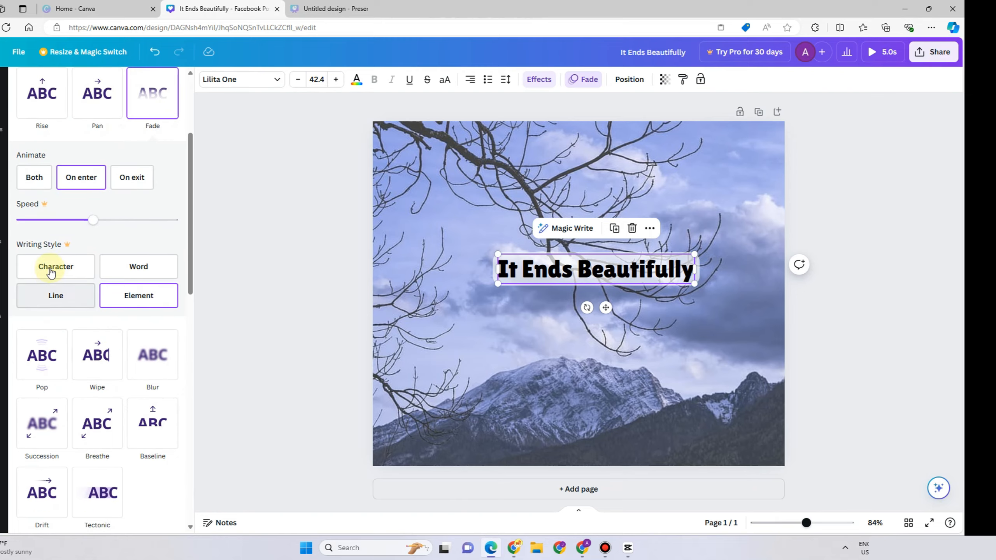
click(50, 268)
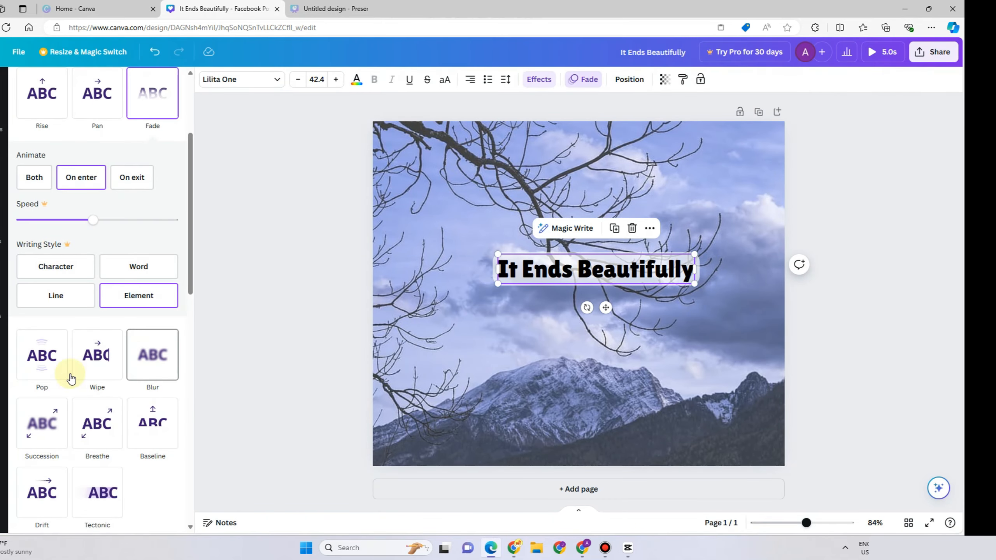
click(48, 373)
click(98, 358)
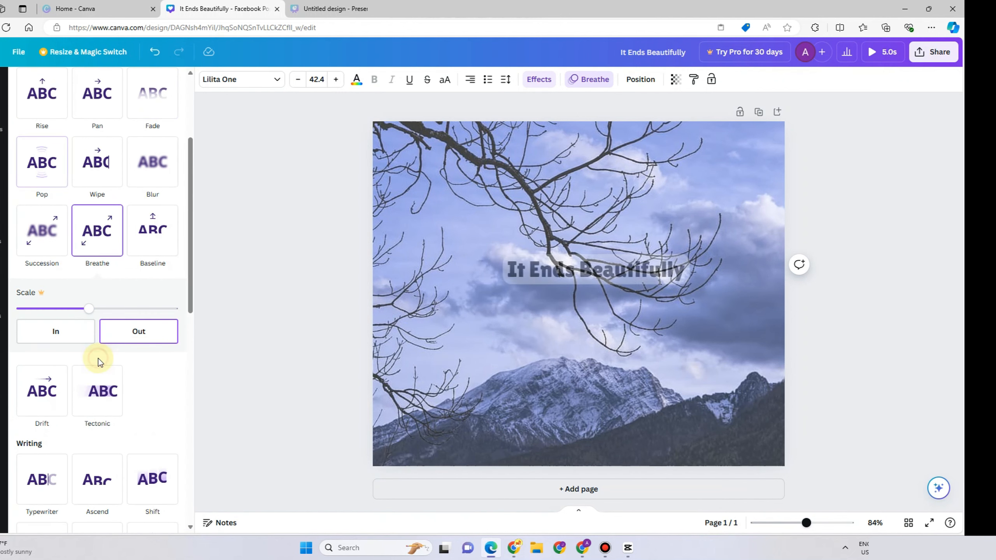
scroll(165, 382, down, 3)
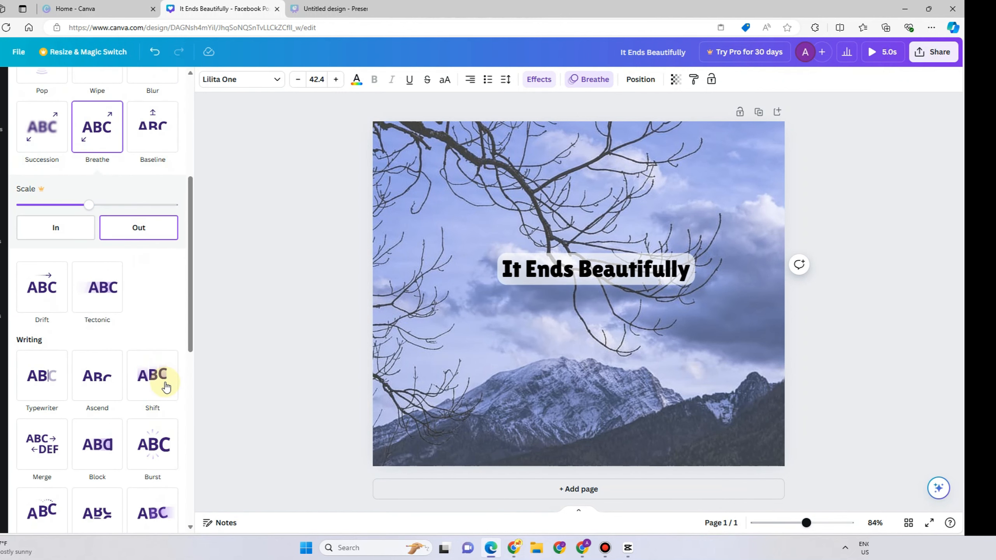
click(50, 377)
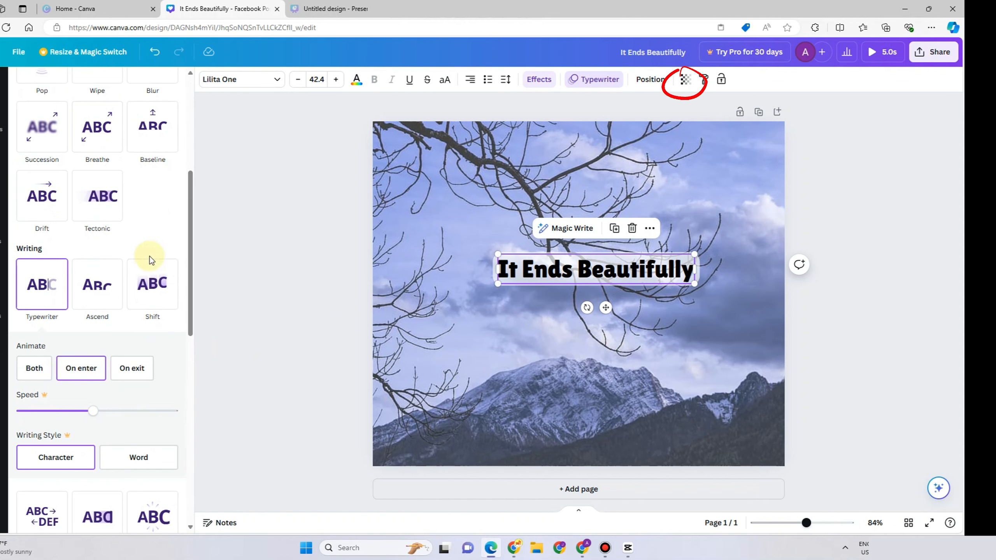
Try the Pulse, Flicker and Rotate motion effects on the heading.
scroll(150, 256, down, 10)
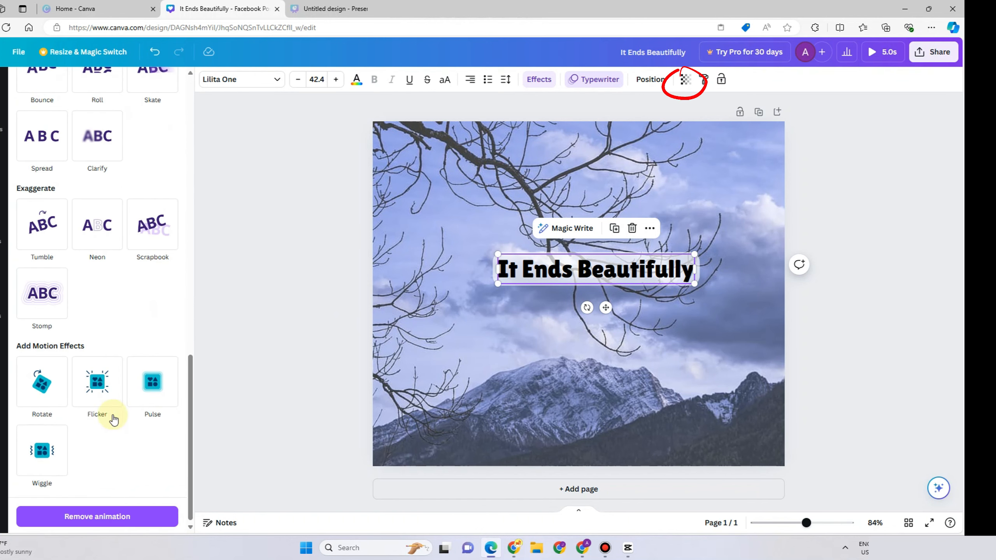
click(155, 398)
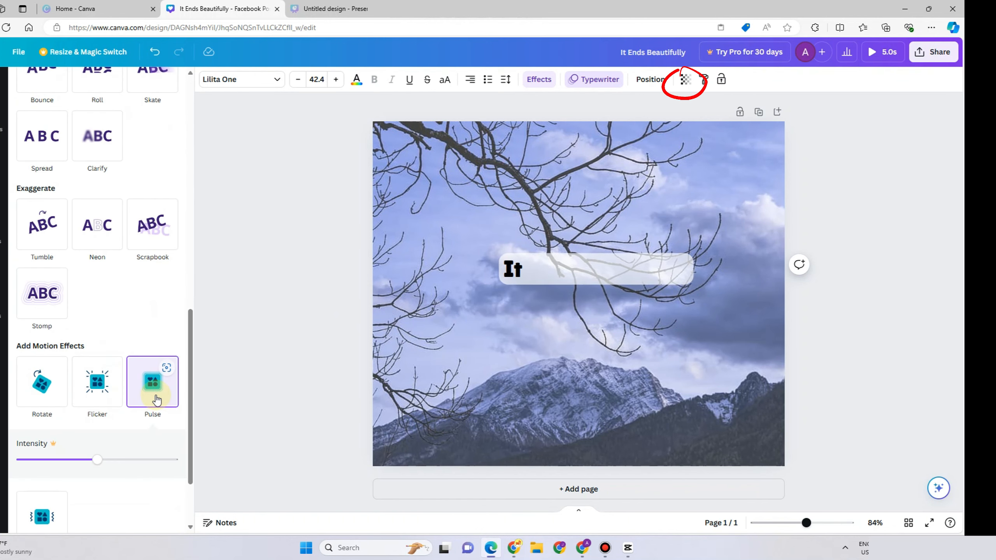
click(93, 398)
click(45, 402)
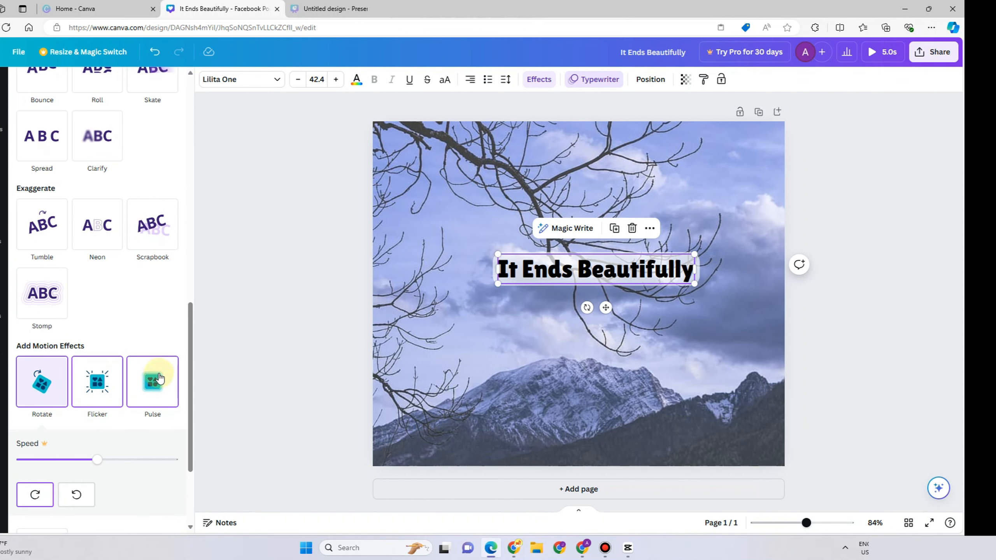
scroll(160, 357, up, 15)
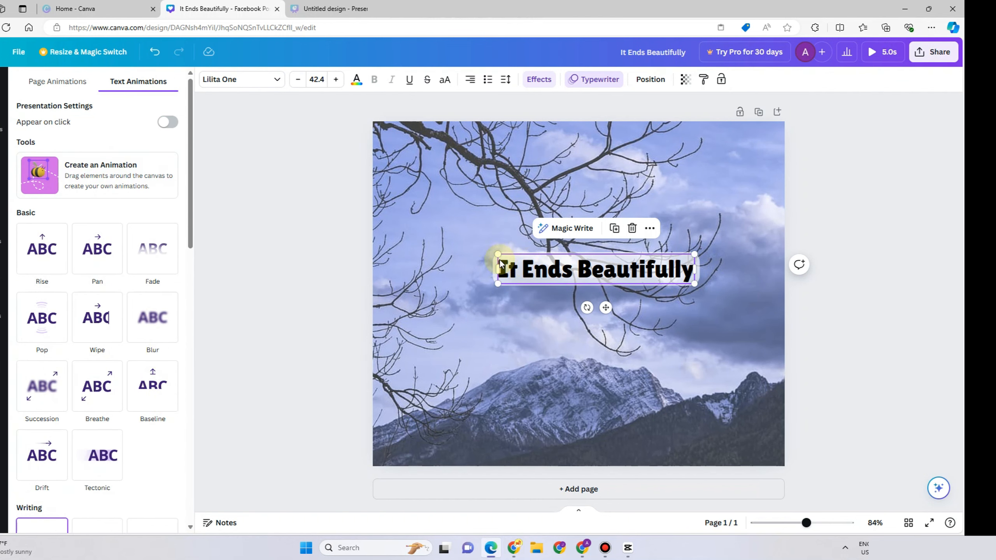
Try different page alignments on the heading, finally centring it horizontally and vertically on the page.
click(649, 79)
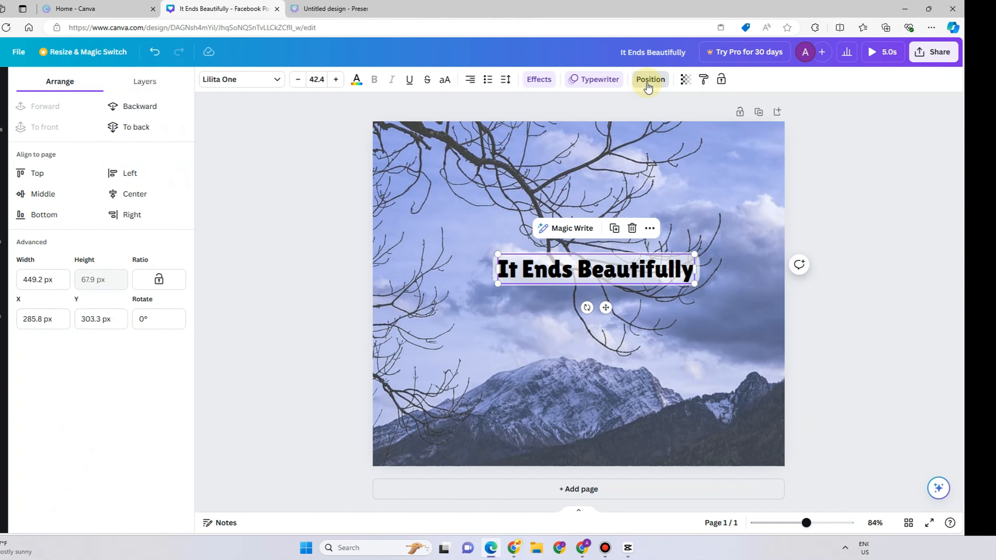
click(35, 173)
click(121, 173)
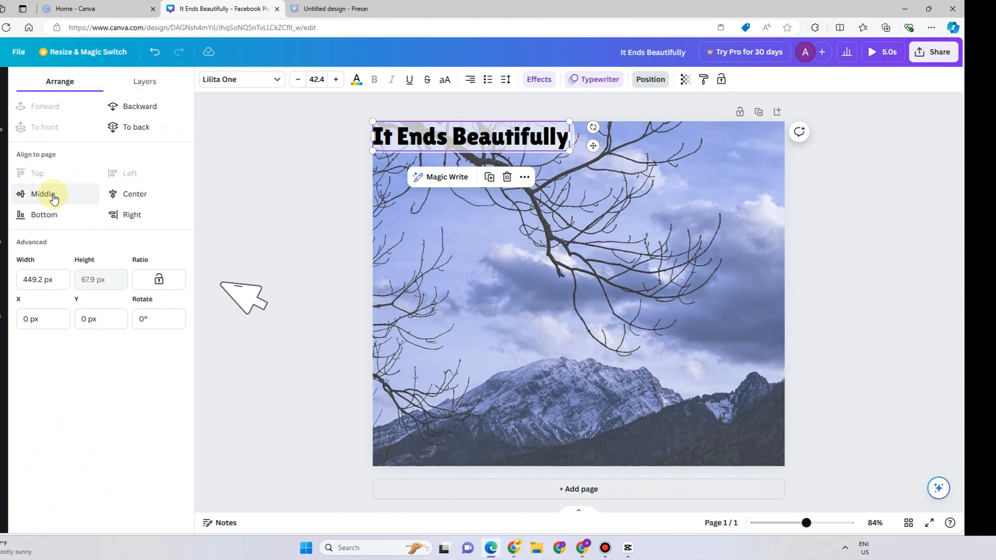
click(41, 193)
click(130, 193)
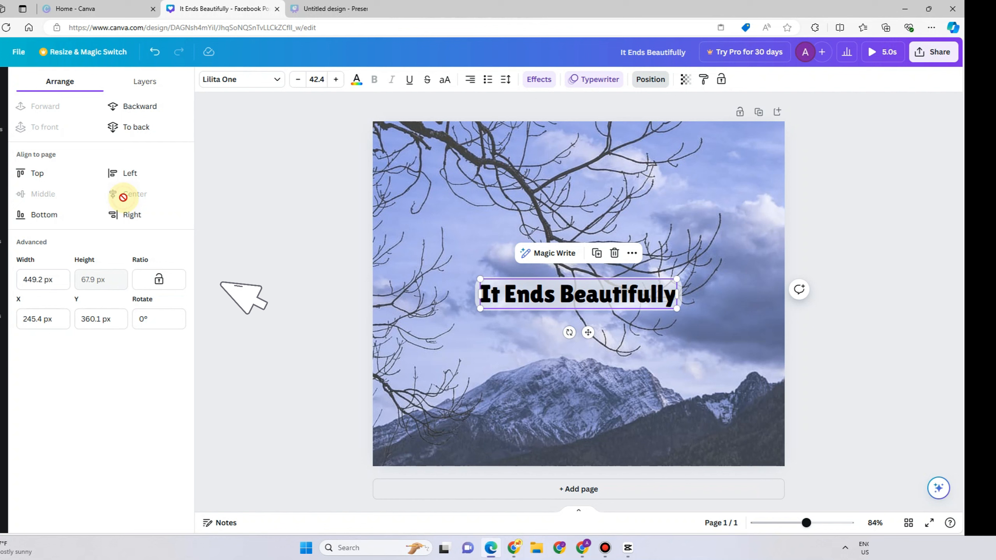
click(49, 228)
click(131, 216)
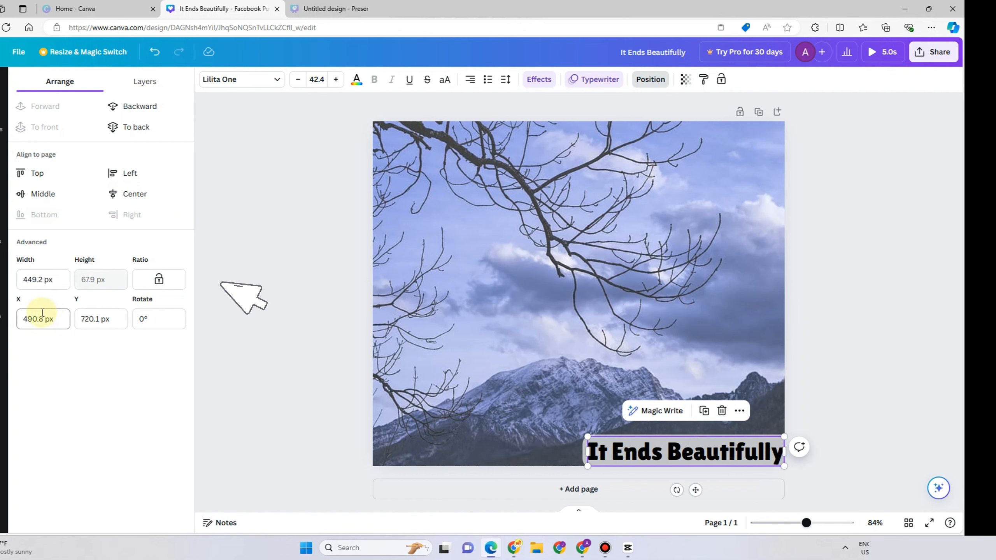
click(43, 194)
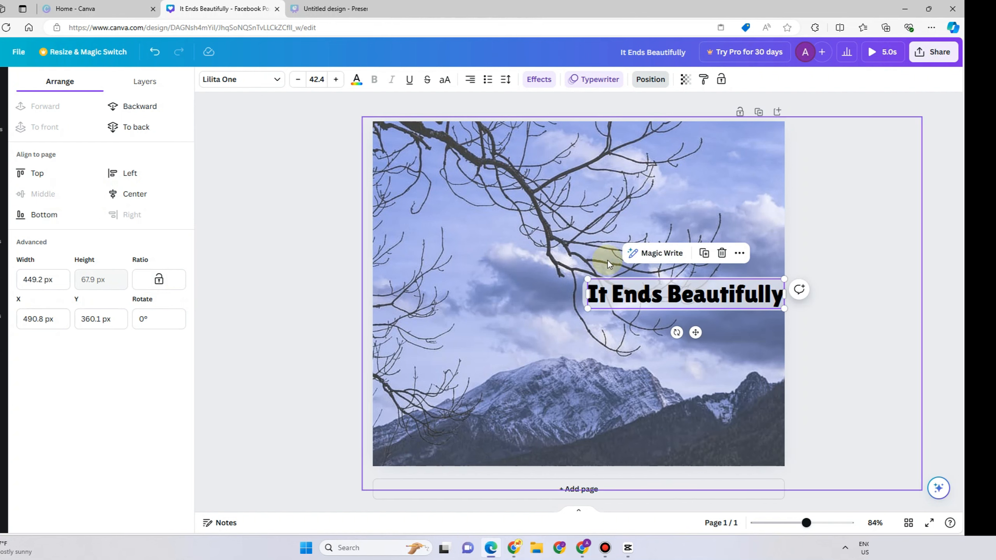
click(133, 194)
Resize the heading by its corner to a font size of about 42.6.
drag(476, 277, 450, 255)
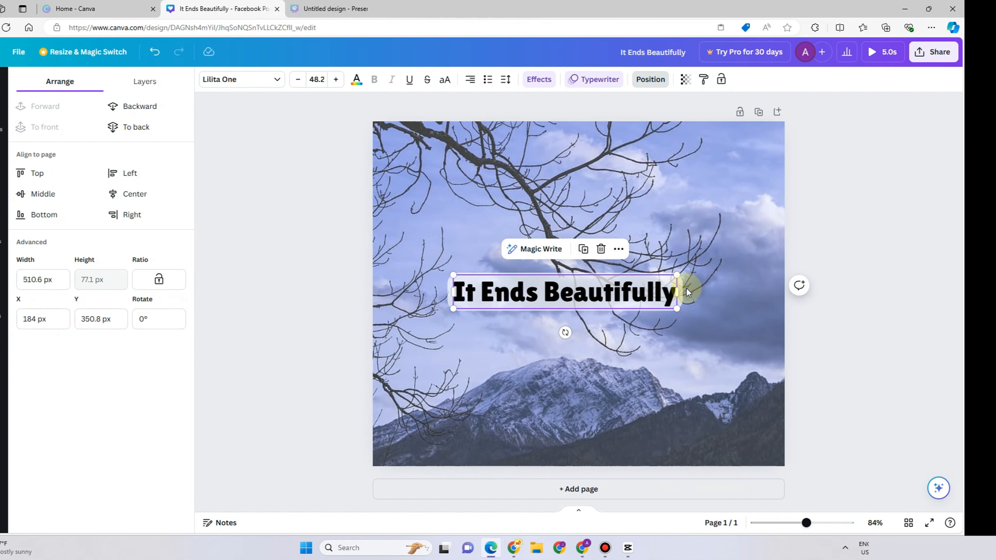
drag(676, 273, 647, 347)
Lower the heading's transparency slightly.
click(685, 81)
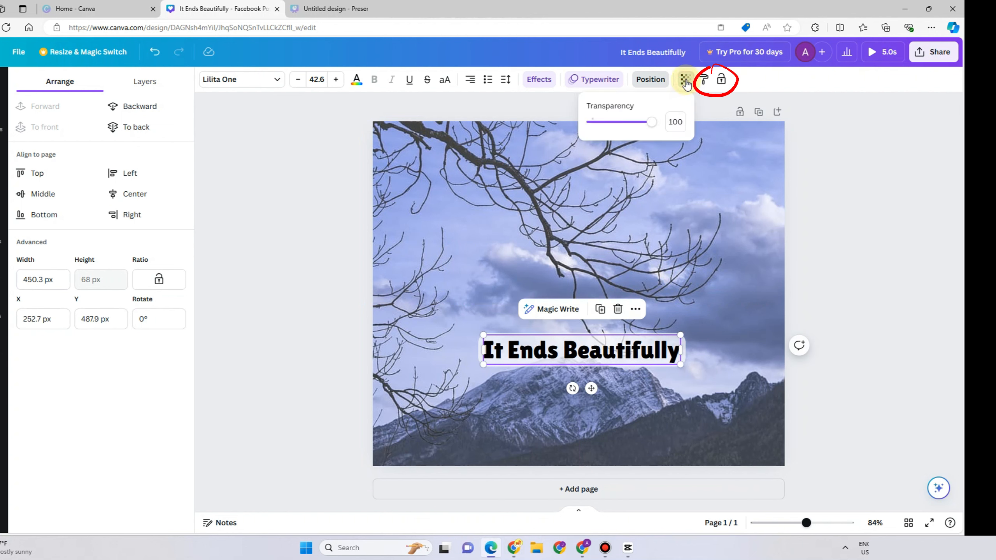
drag(649, 127, 623, 123)
Shrink the heading into the page's bottom-right corner and lock it.
drag(678, 333, 745, 457)
click(723, 84)
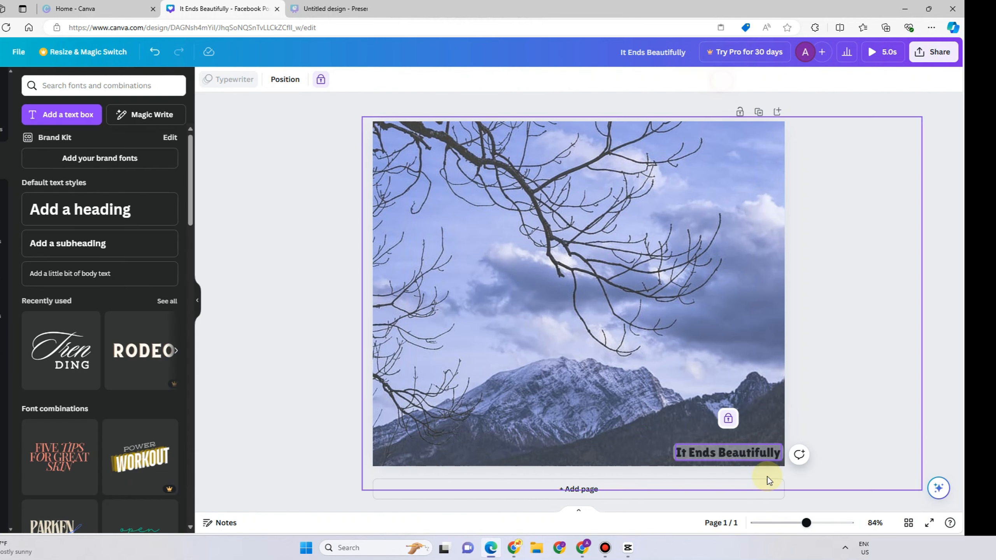
Unlock the heading and move it back up to the middle of the page.
click(713, 456)
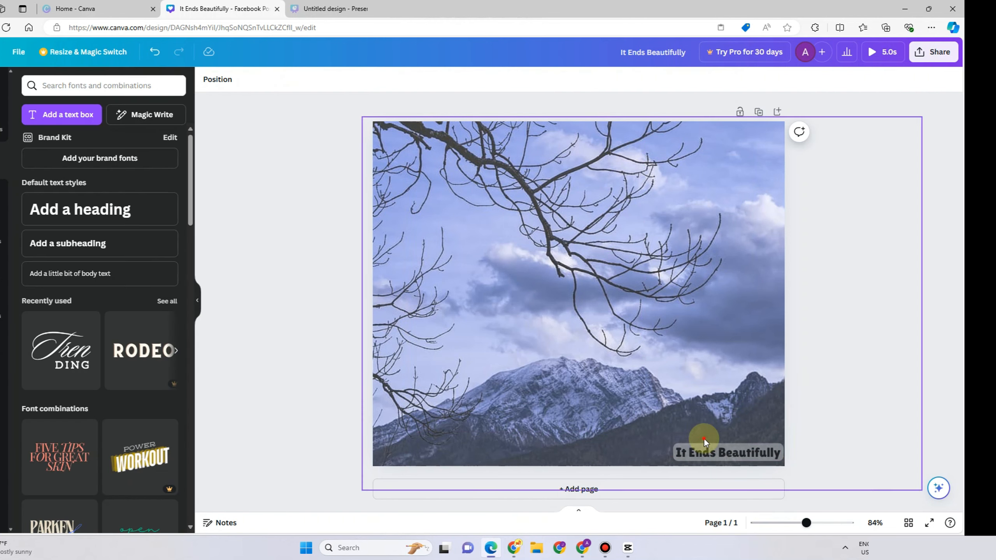
click(505, 345)
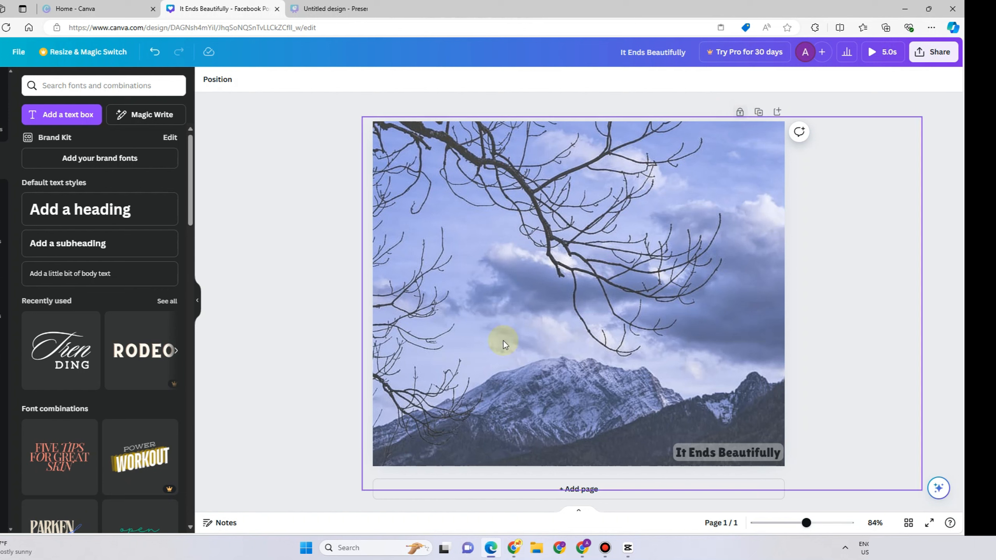
click(806, 87)
click(696, 249)
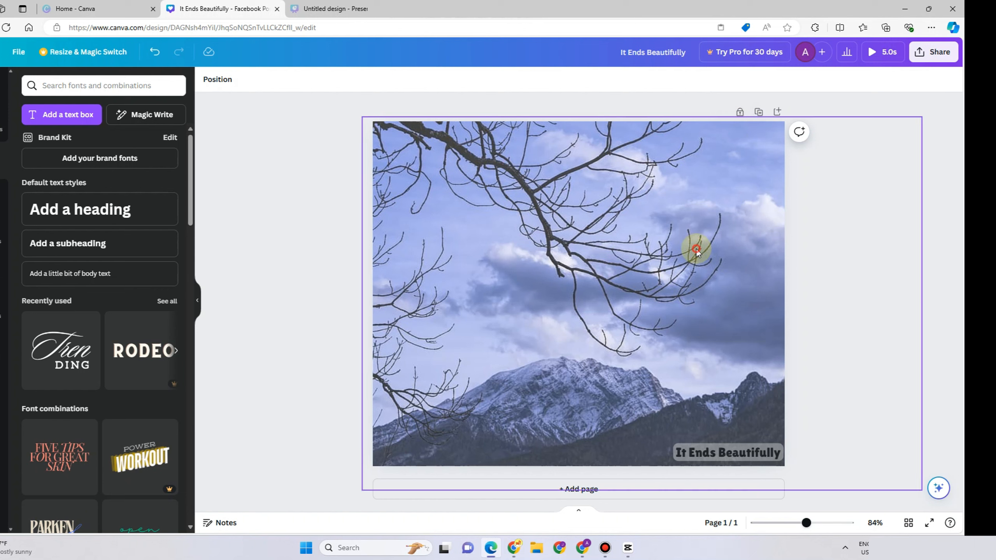
click(744, 467)
drag(740, 459, 611, 329)
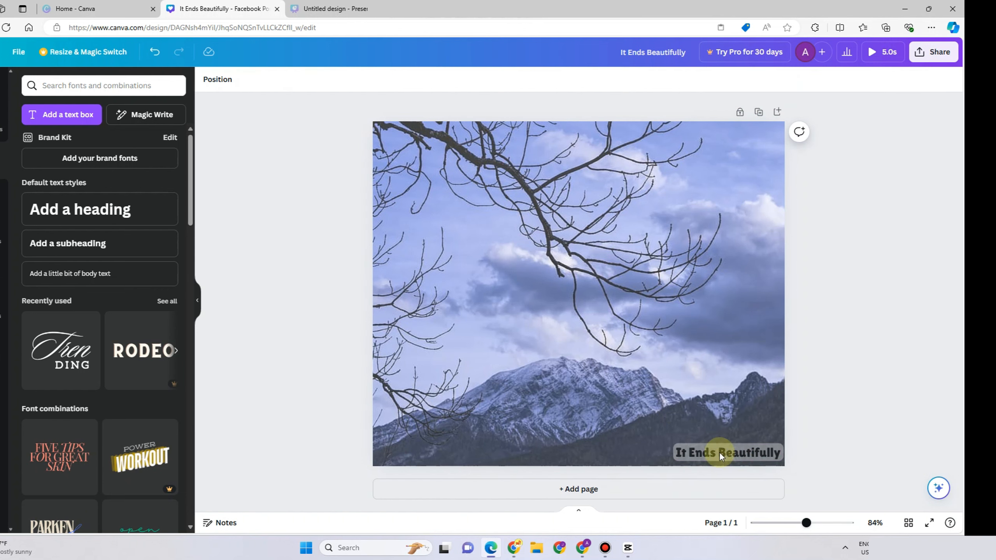
click(719, 451)
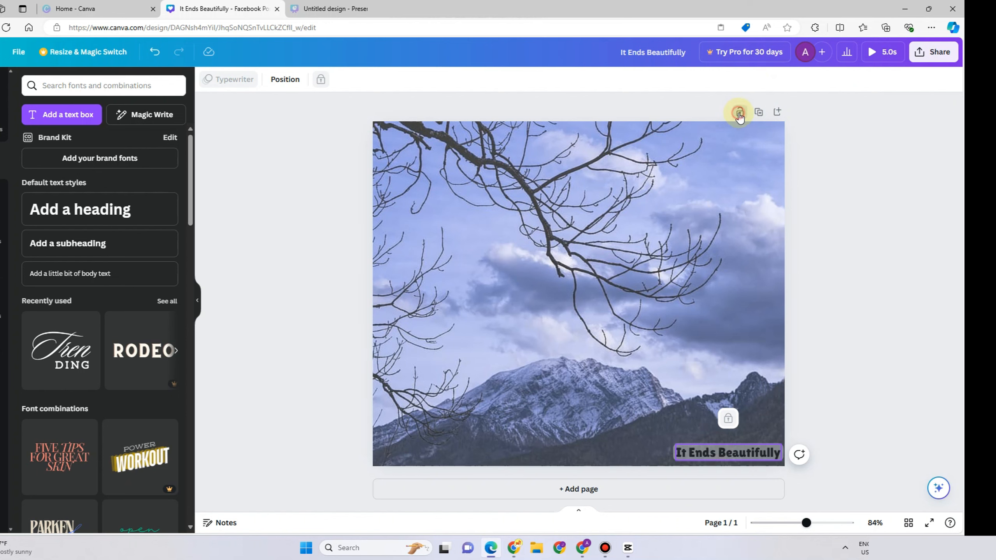
click(606, 329)
click(812, 305)
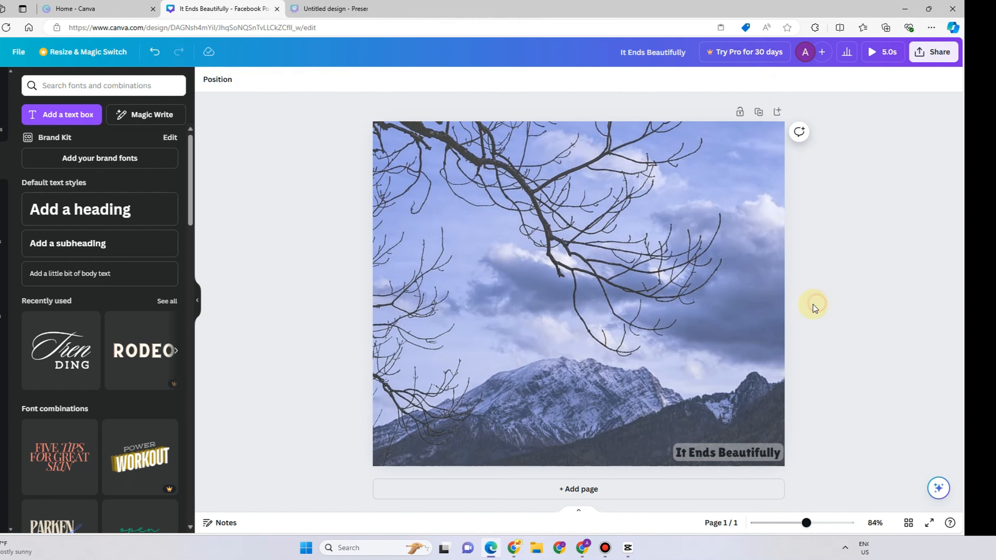
key(F11)
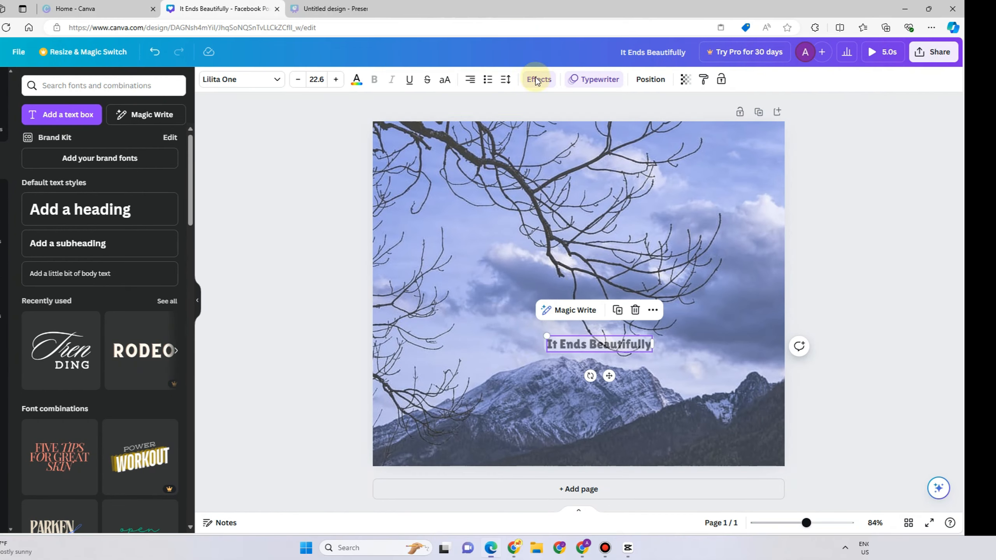
Enlarge the heading to a font size of about 35.4 and copy its style.
drag(553, 332, 495, 327)
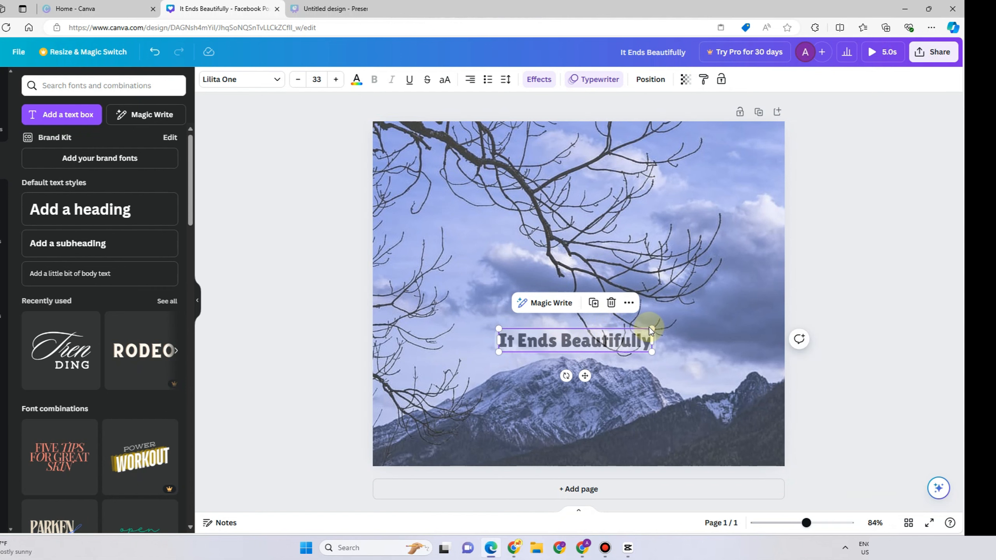
drag(649, 327, 660, 318)
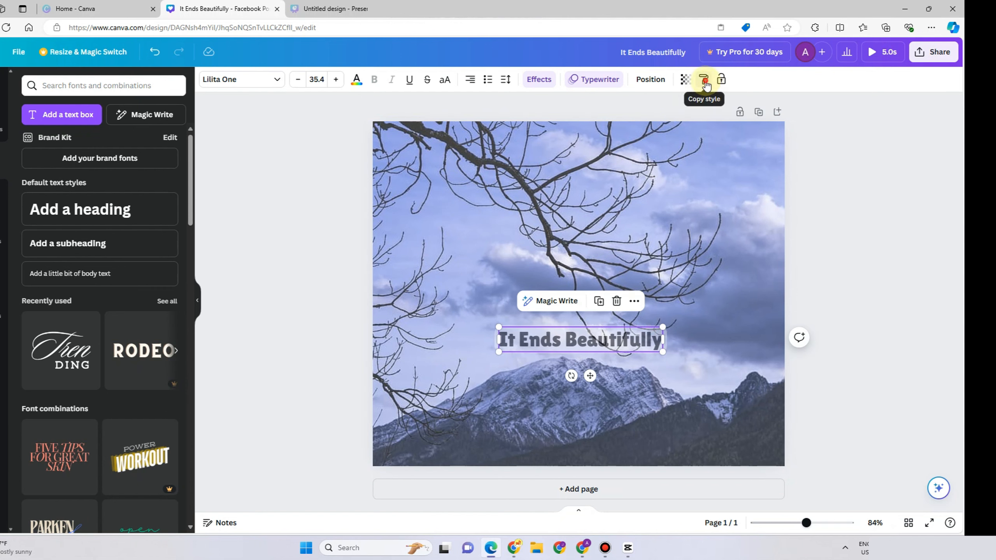
click(704, 83)
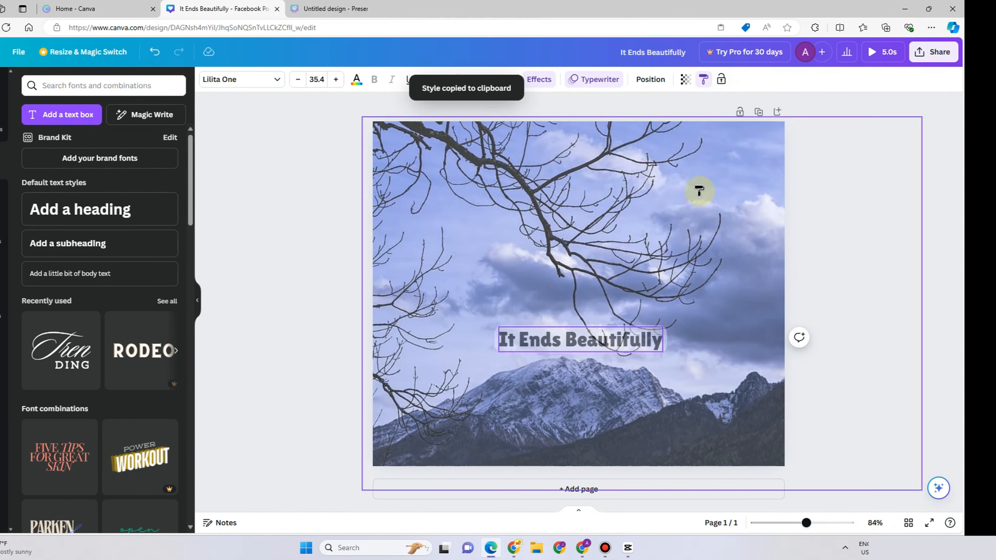
right_click(604, 340)
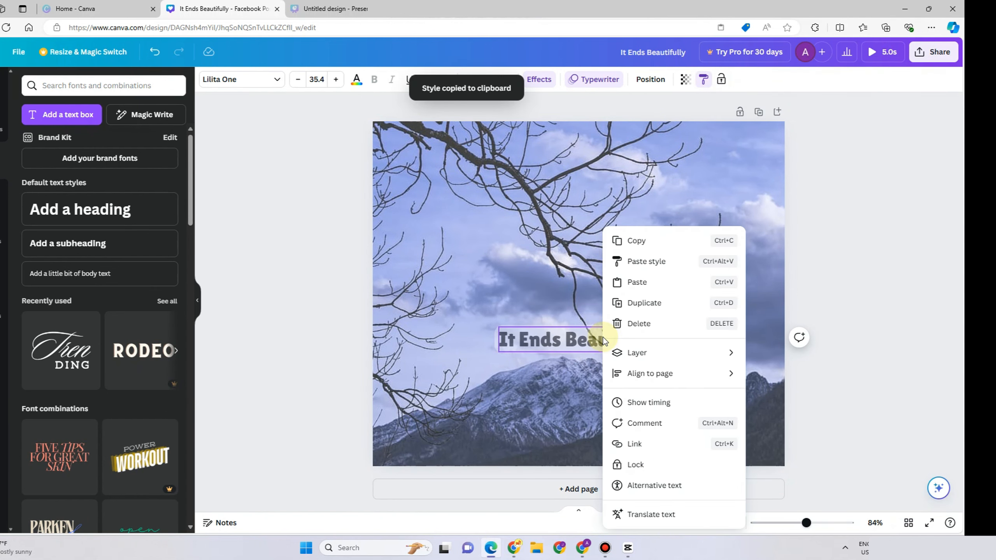
click(513, 310)
right_click(563, 335)
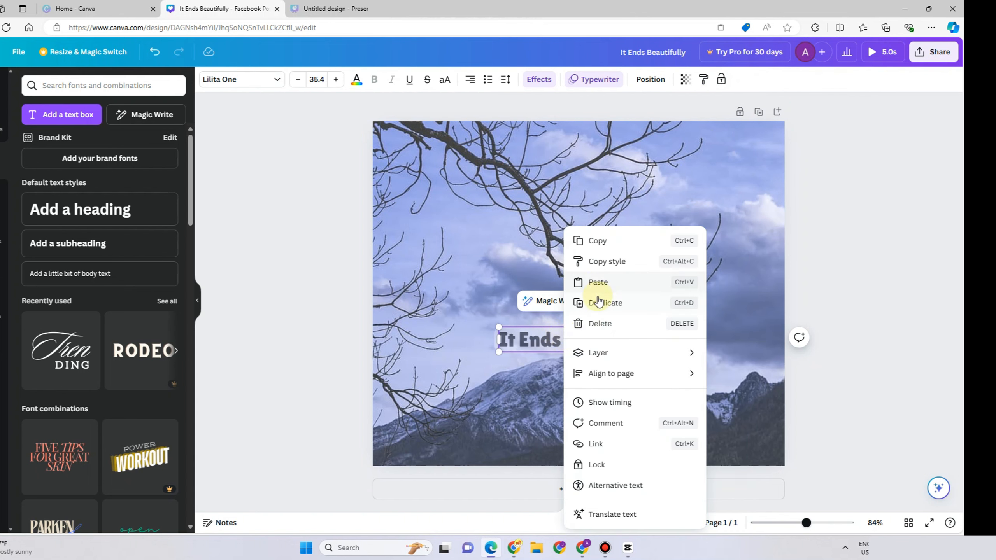
click(605, 445)
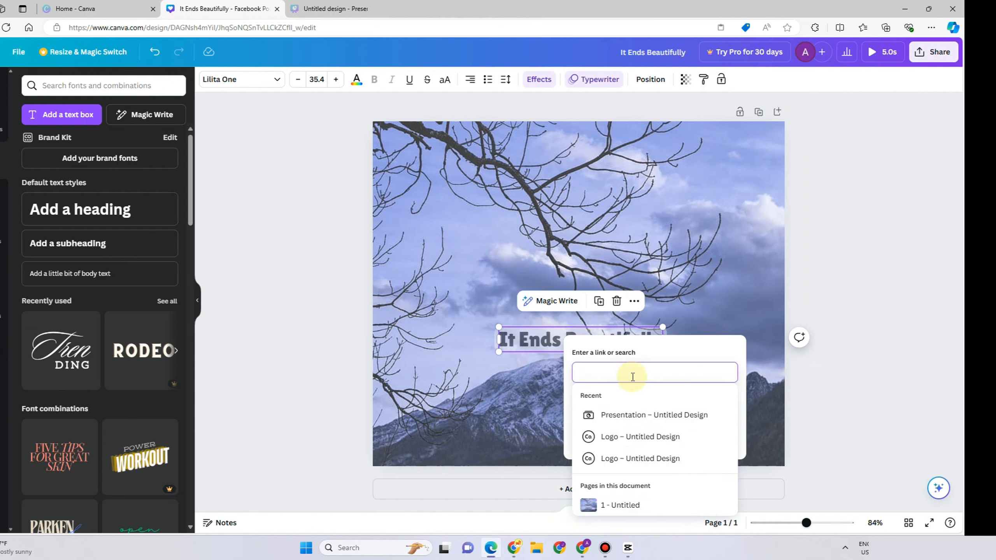
key(Escape)
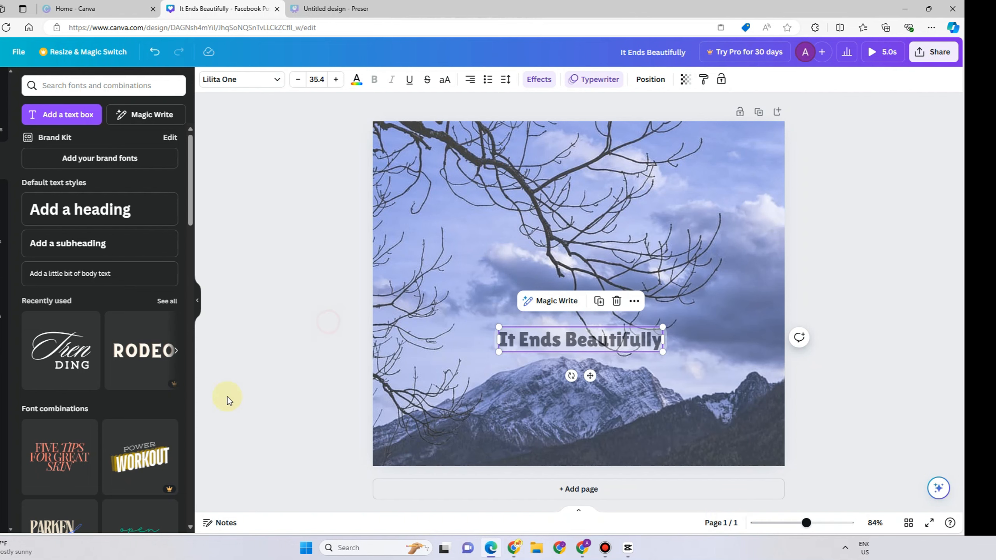
Open the design's download options and review the available file types.
click(922, 63)
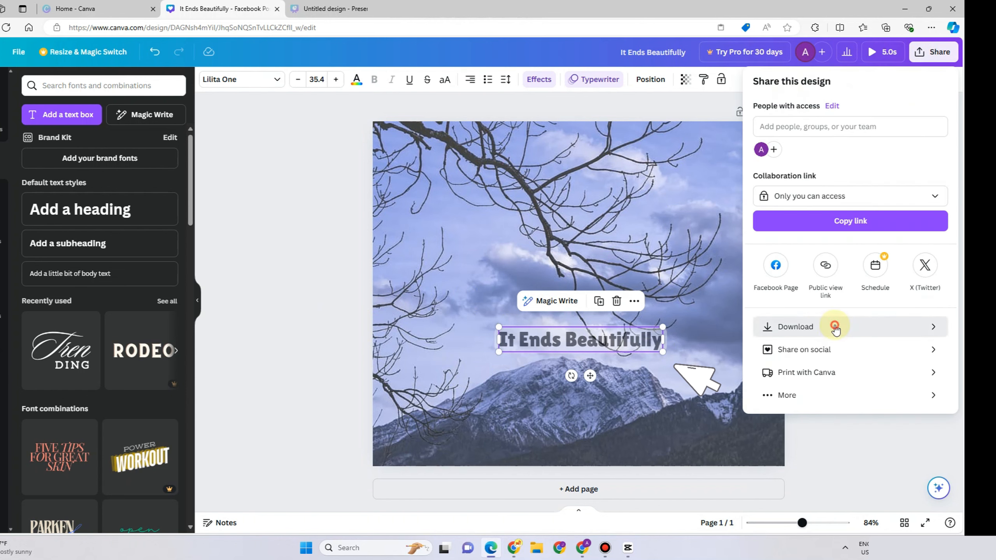
click(834, 327)
click(818, 127)
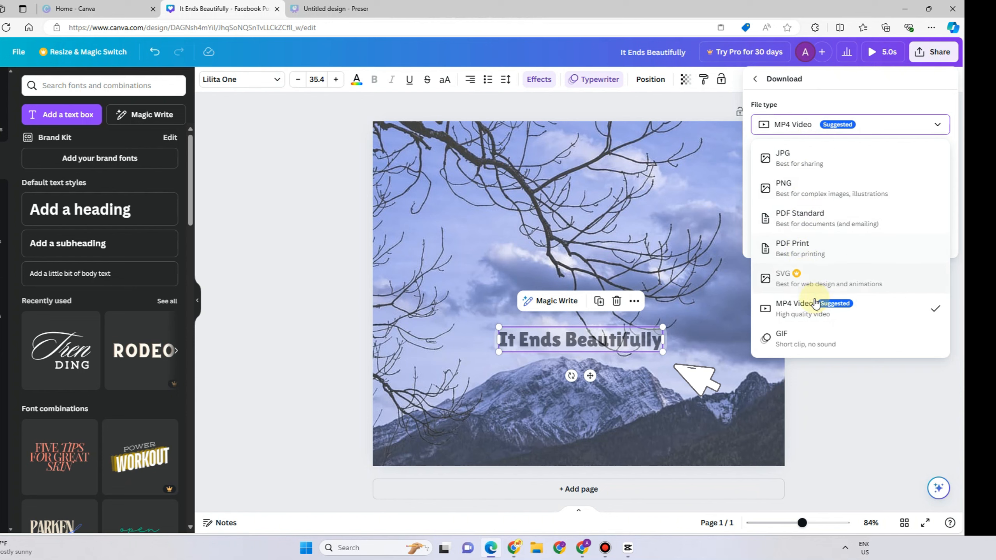
click(699, 120)
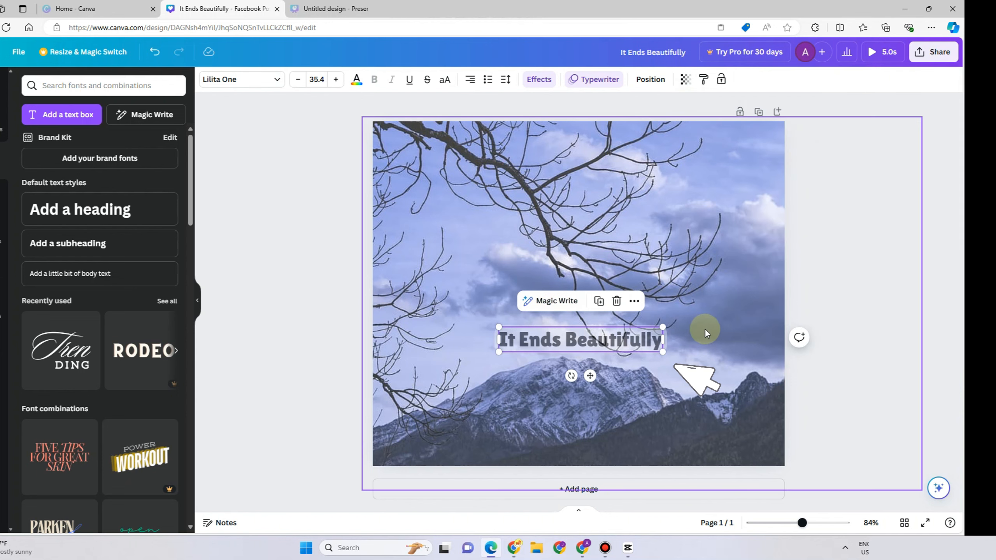